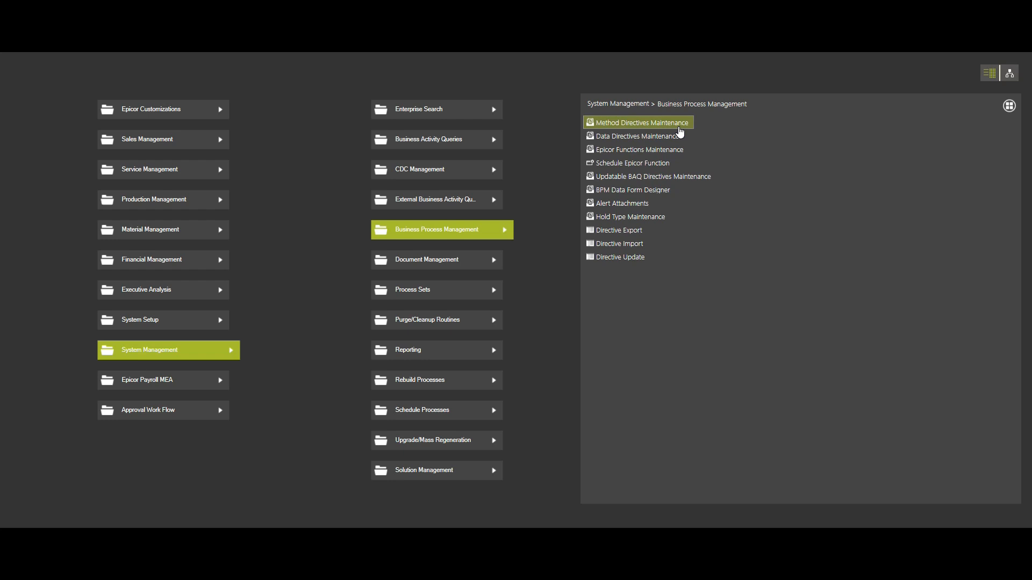
Open Method Directives Maintenance, dismiss the customization notice and maximize the window.
left_click(679, 127)
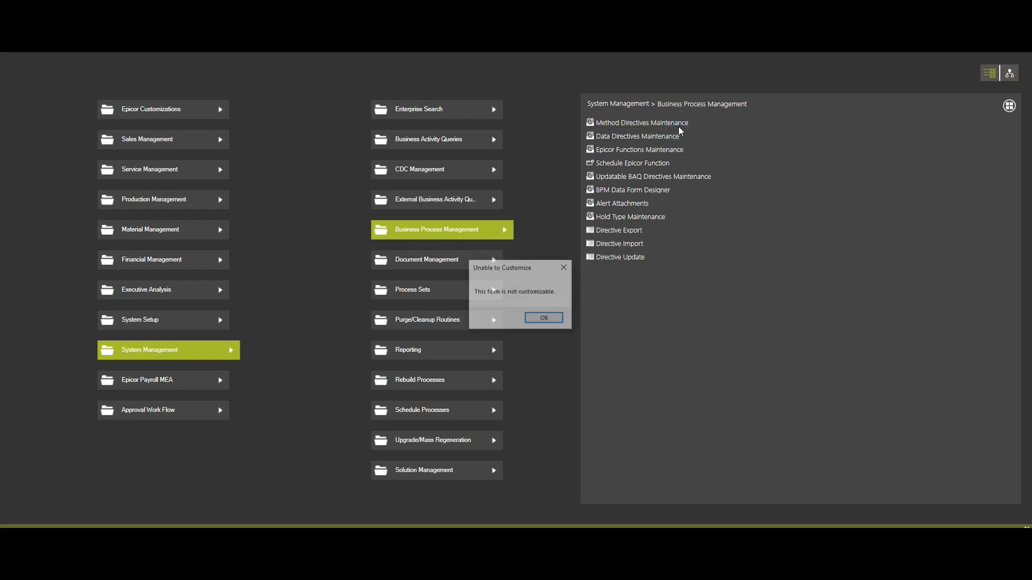
left_click(564, 267)
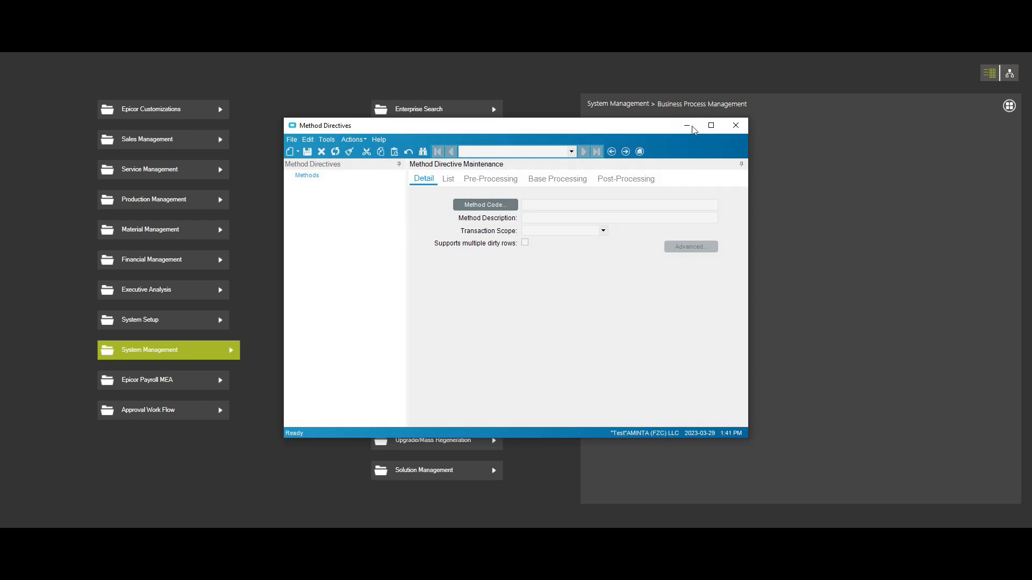
left_click(711, 126)
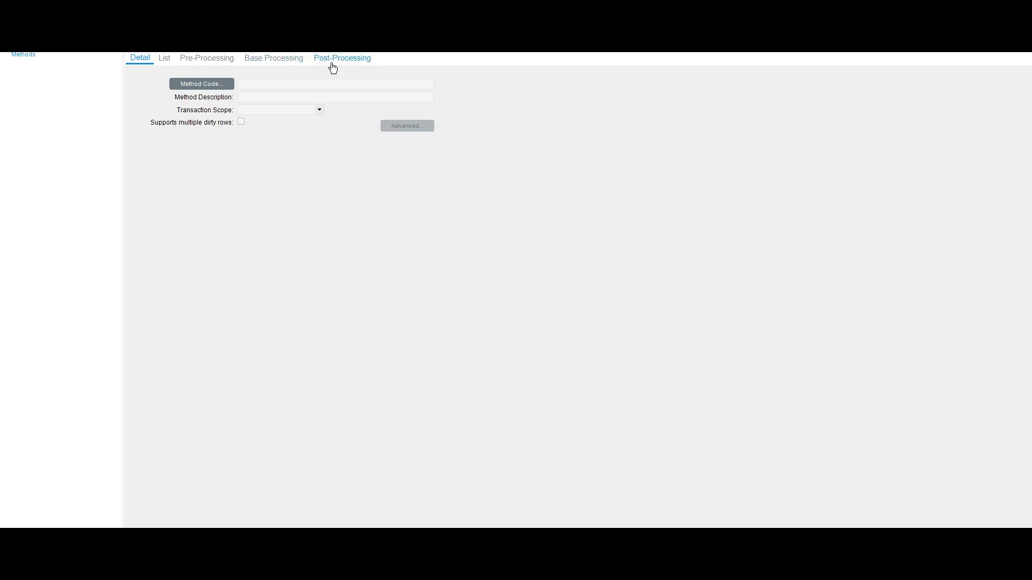
View the three processing types in Method Directives and the Standard and In-Transaction types in Data Directives.
left_click(203, 60)
left_click(270, 64)
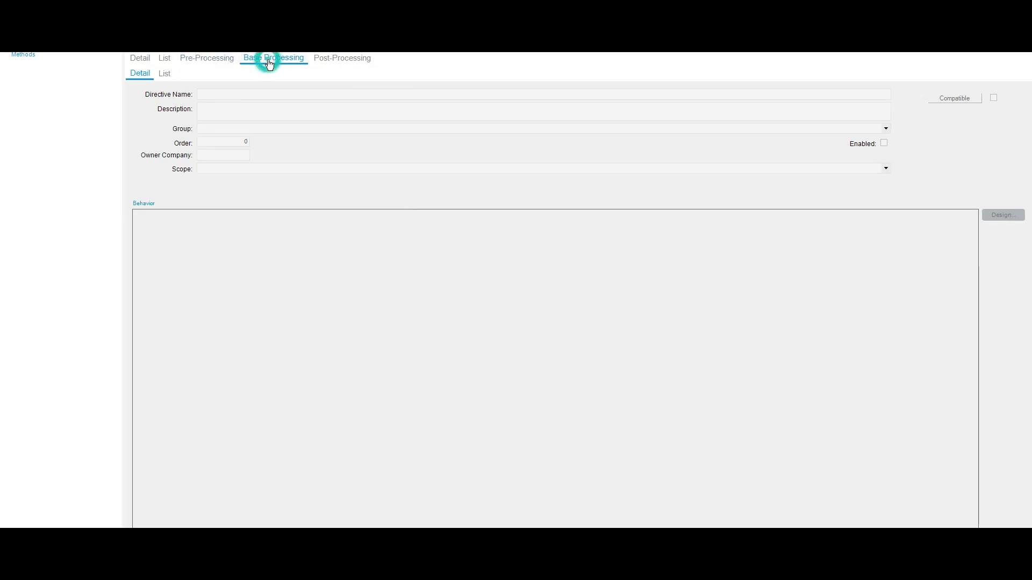
left_click(334, 62)
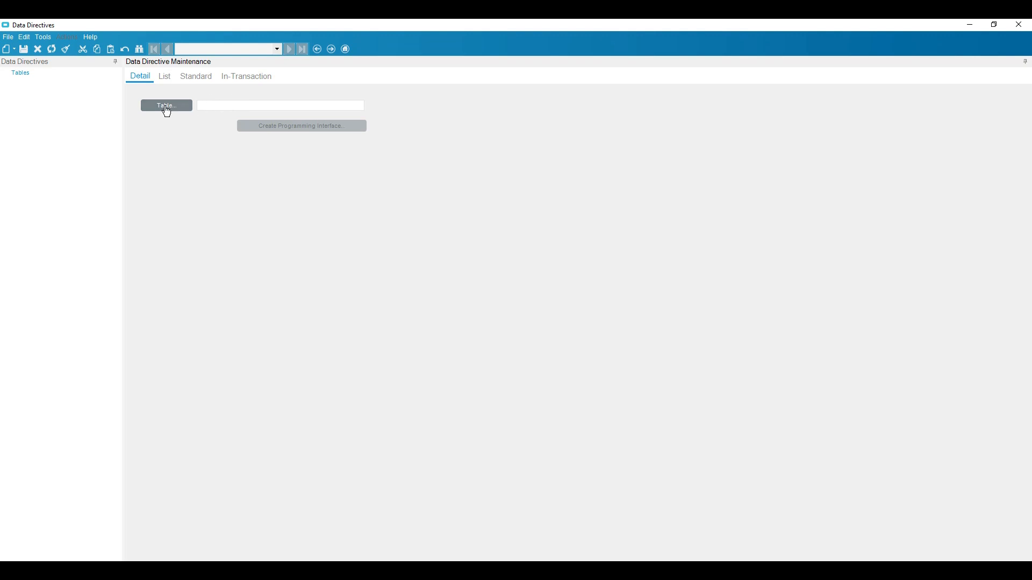
left_click(201, 82)
left_click(262, 78)
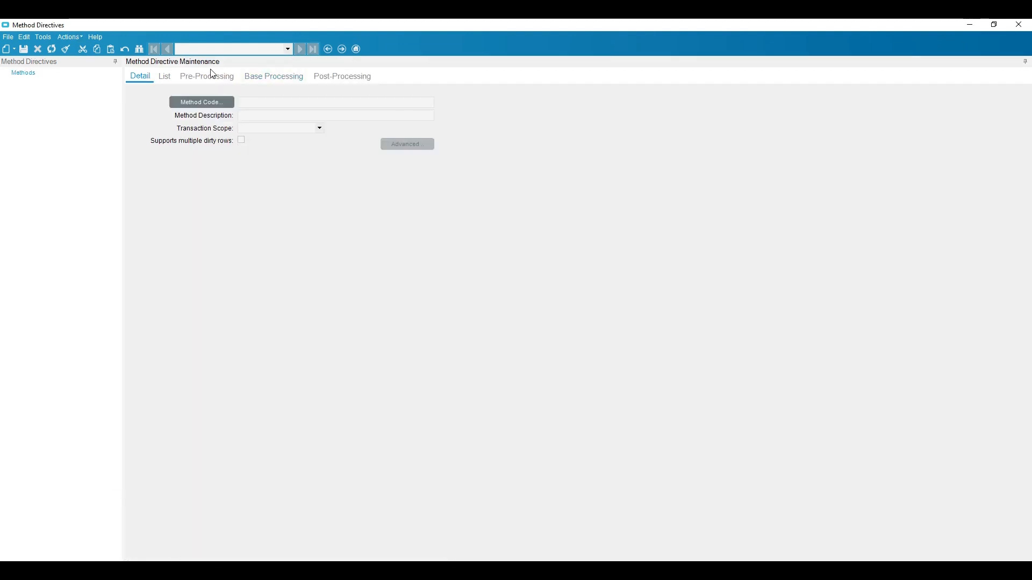
Examine the pre-, base and post-processing sections in Method Directives, including the directive name, description, owner company and scope fields.
left_click(209, 78)
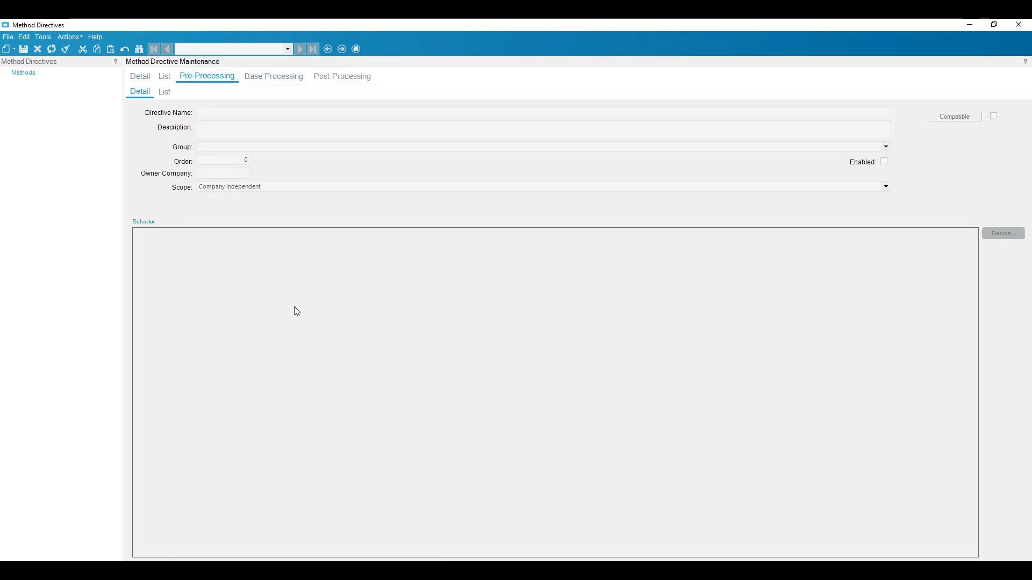
left_click(260, 80)
left_click(364, 77)
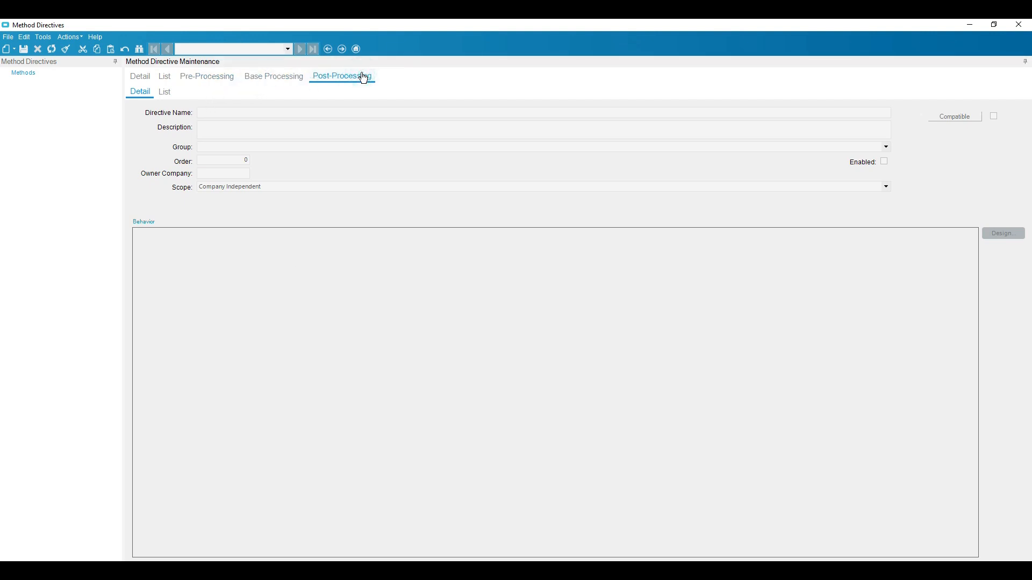
left_click(217, 79)
left_click(216, 112)
left_click(211, 129)
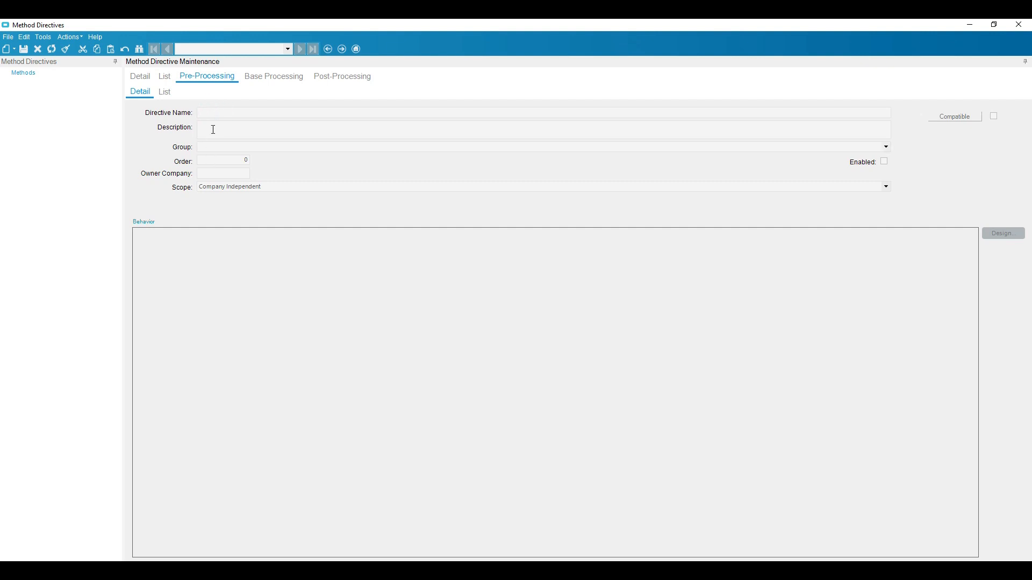
left_click(218, 171)
left_click(268, 189)
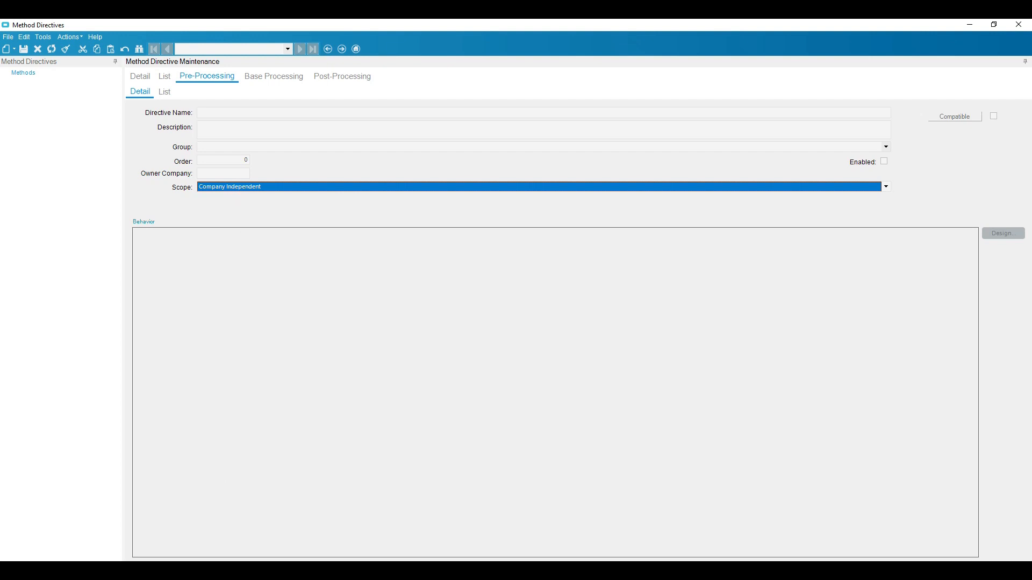
Switch to Data Directives and examine the in-transaction directive's name, description, group, owner company and scope fields.
left_click(656, 531)
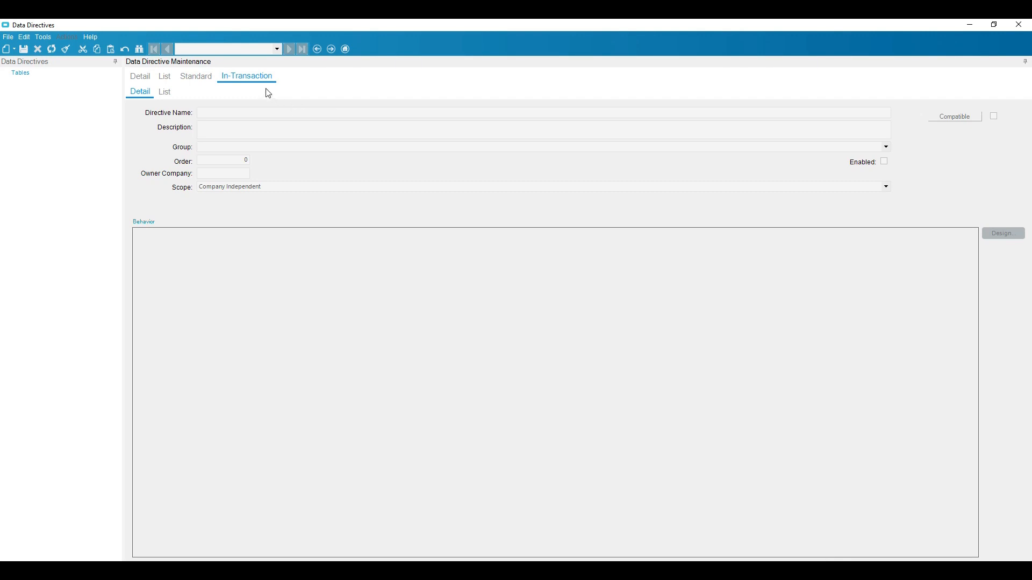
left_click(218, 111)
left_click(222, 133)
left_click(230, 148)
left_click(216, 172)
left_click(285, 187)
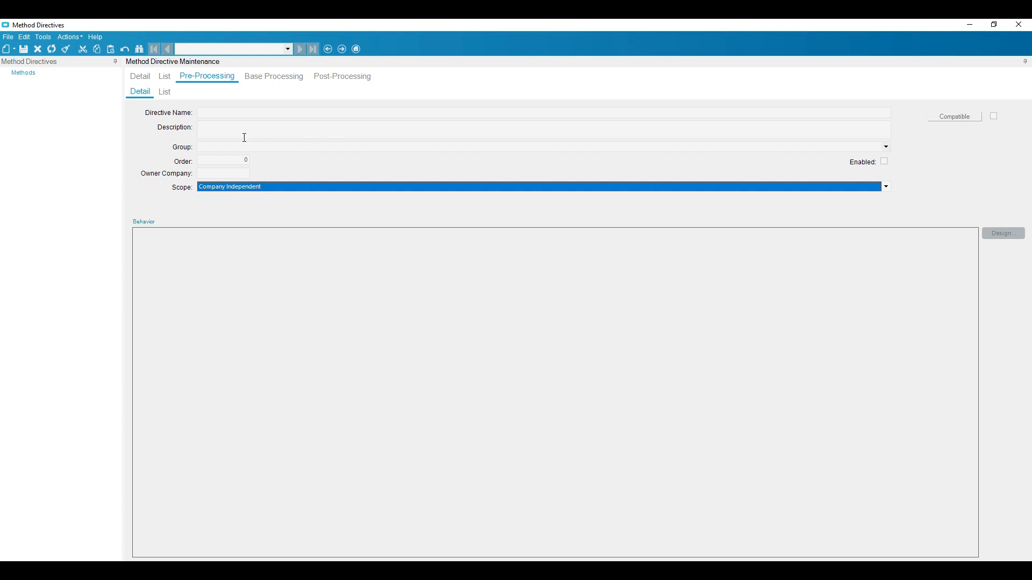
Try to create a new pre-processing directive without selecting a method.
left_click(14, 50)
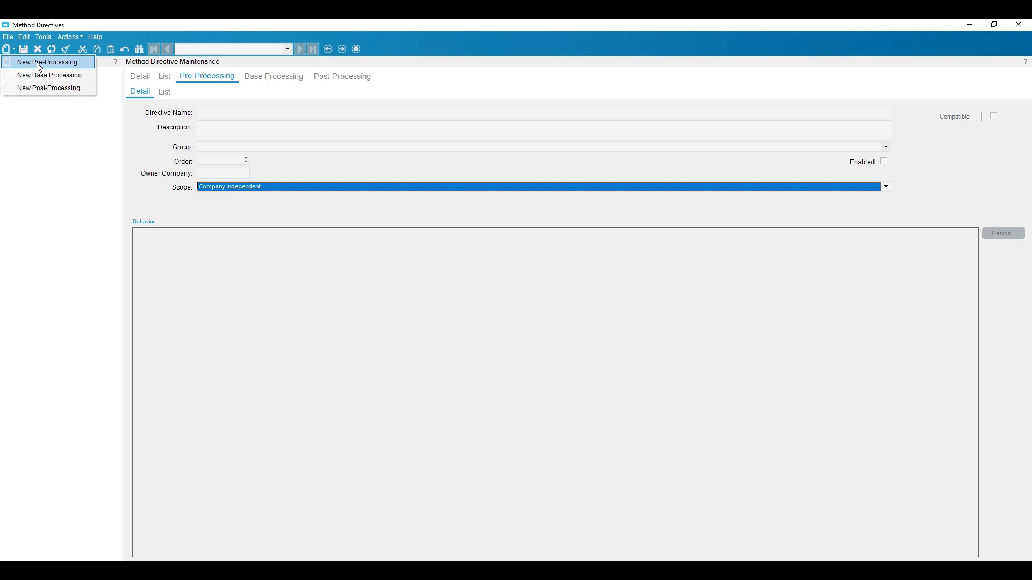
left_click(37, 63)
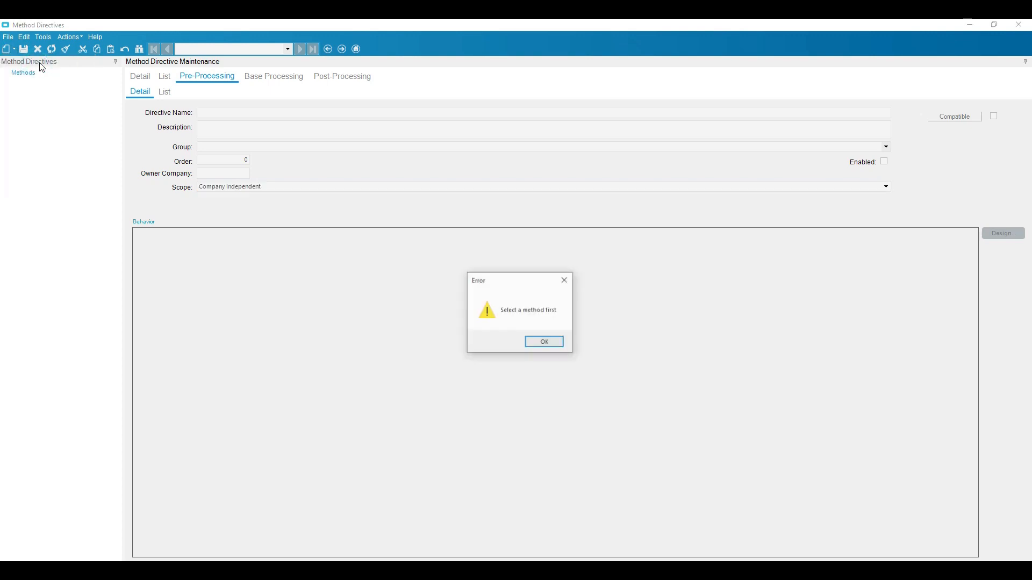
left_click(553, 343)
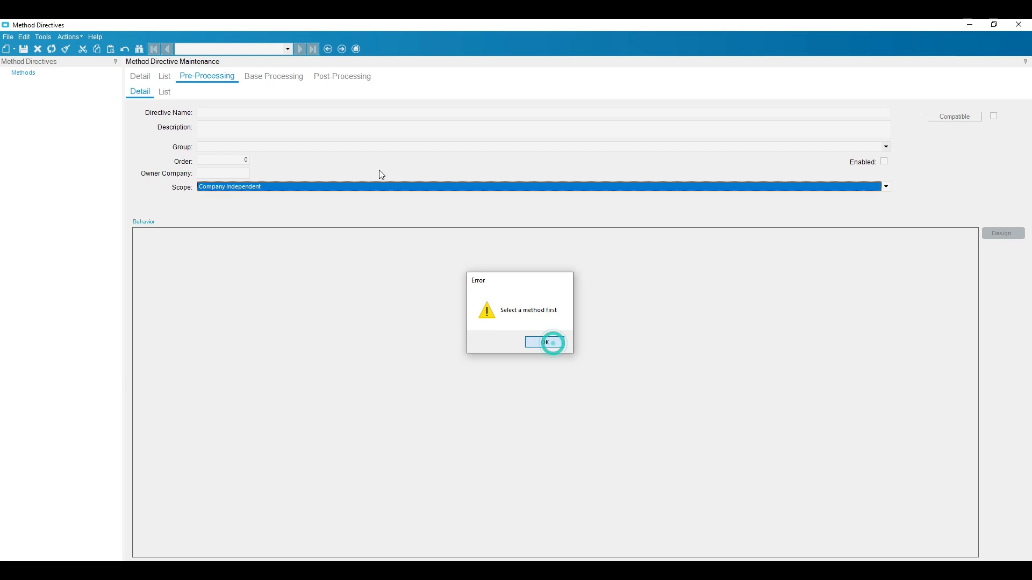
Open the method code search from the method details and set the business object to PartClass.
left_click(140, 77)
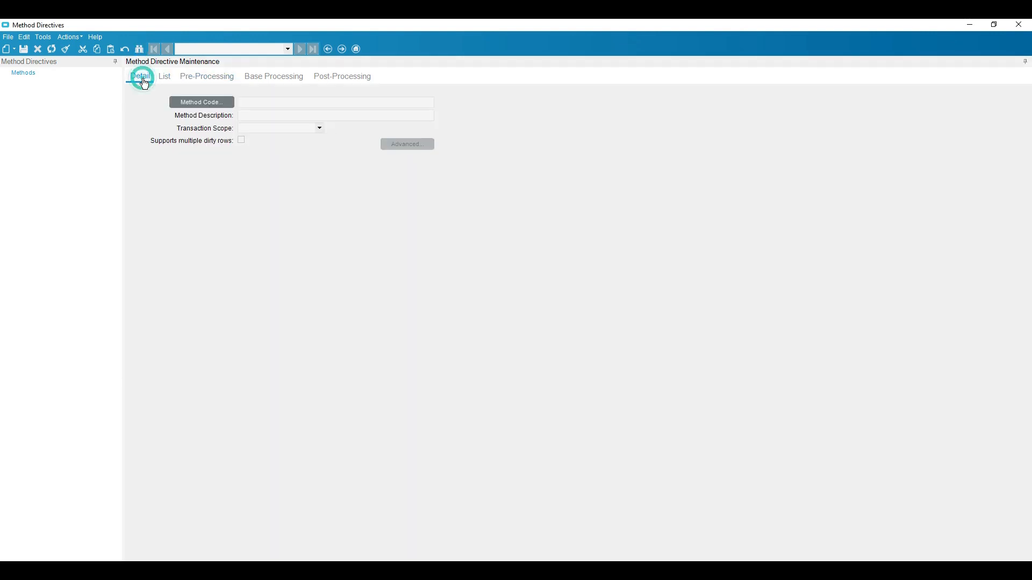
left_click(218, 107)
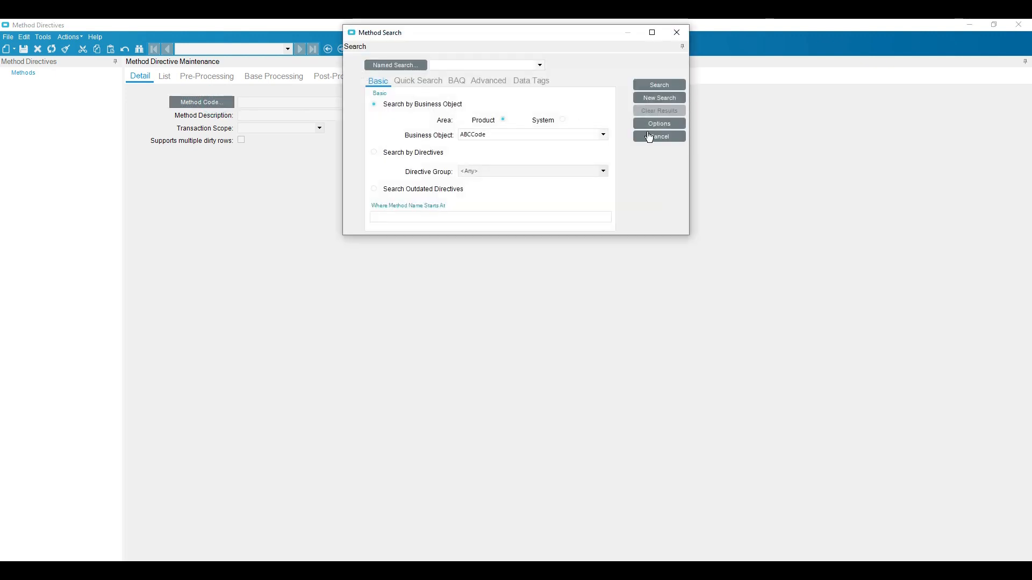
left_click(490, 136)
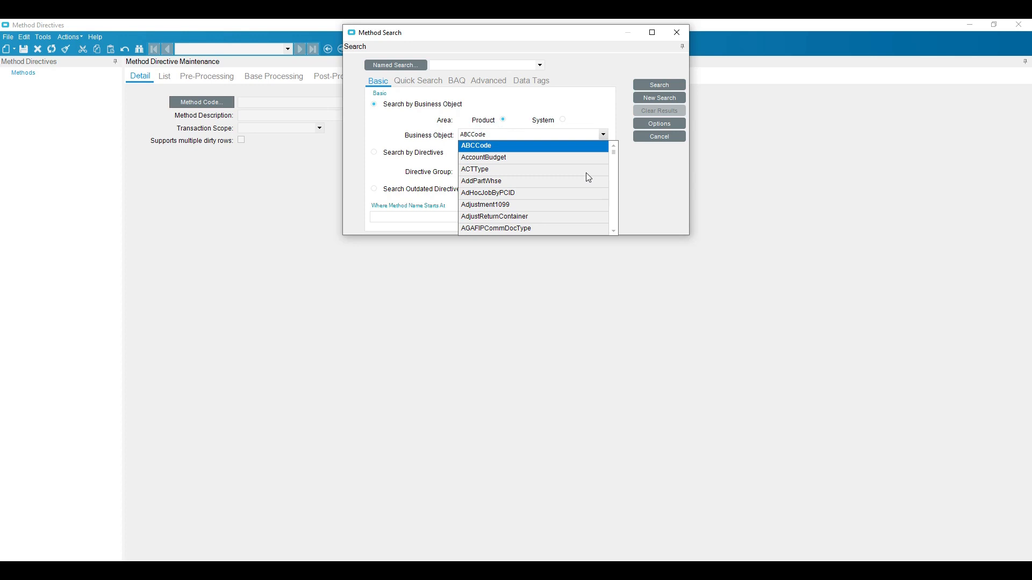
key("p")
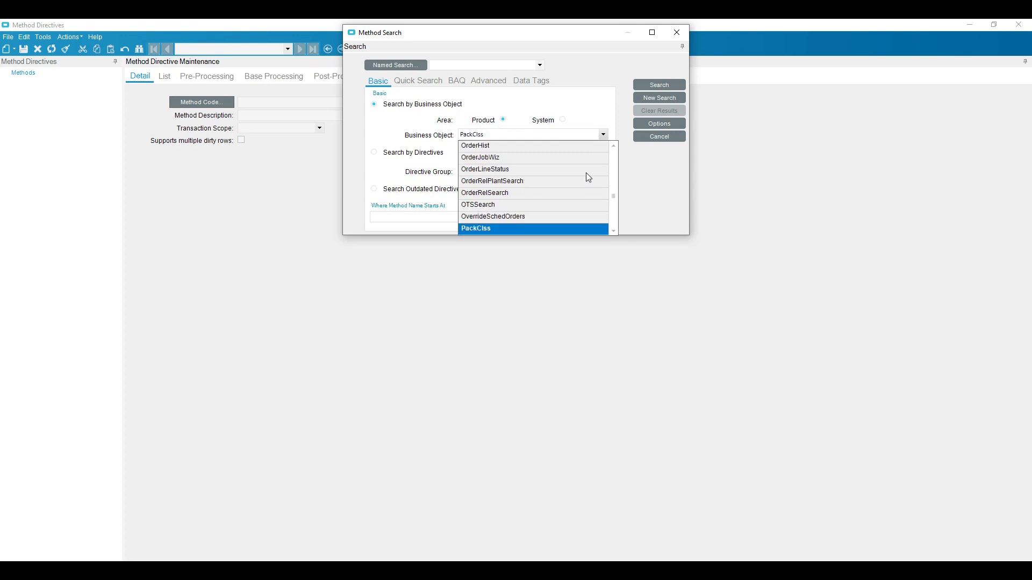
key("Down")
key("Down")
key("Down")
key("Down")
key("Down")
key("Down")
key("Down")
key("Down")
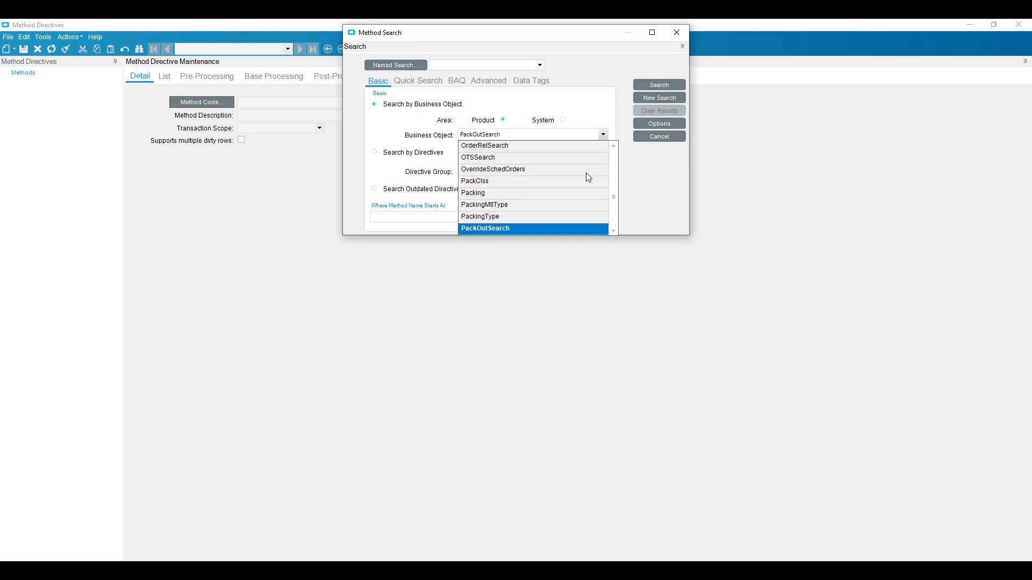
key("Down")
key("Down")
key("Down")
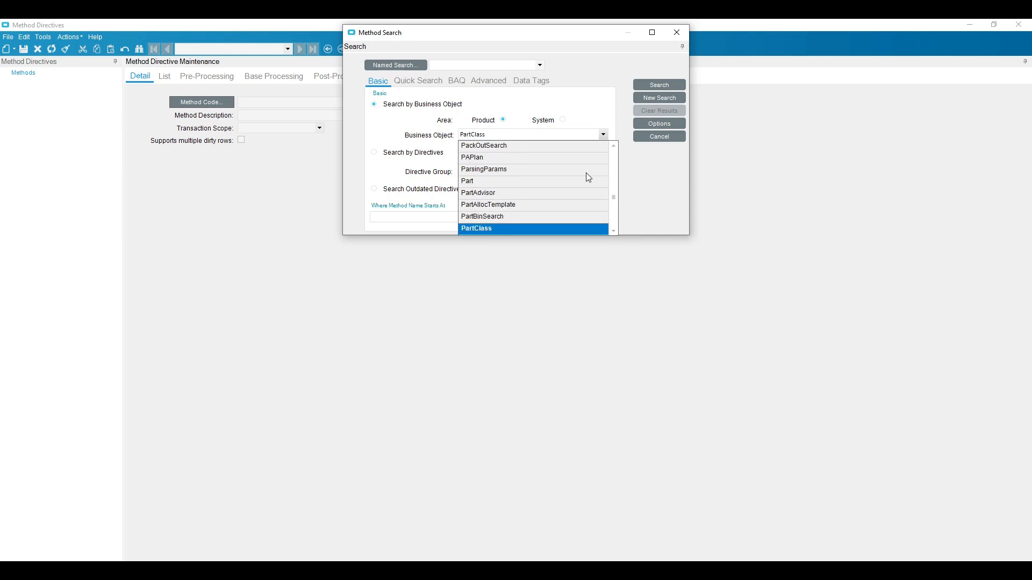
left_click(569, 229)
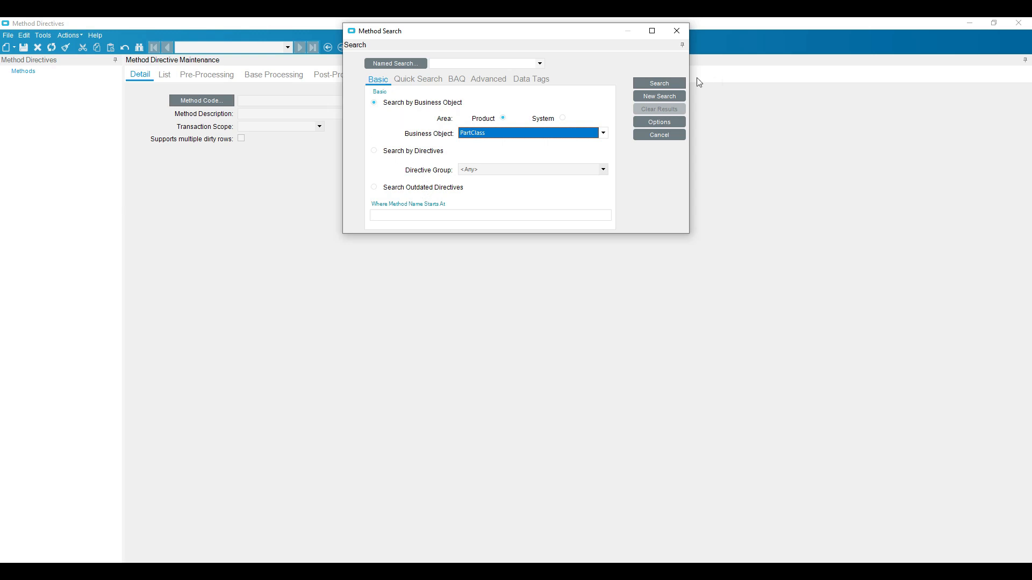
Search the PartClass methods, widen the method name column and load the Update method.
left_click(672, 87)
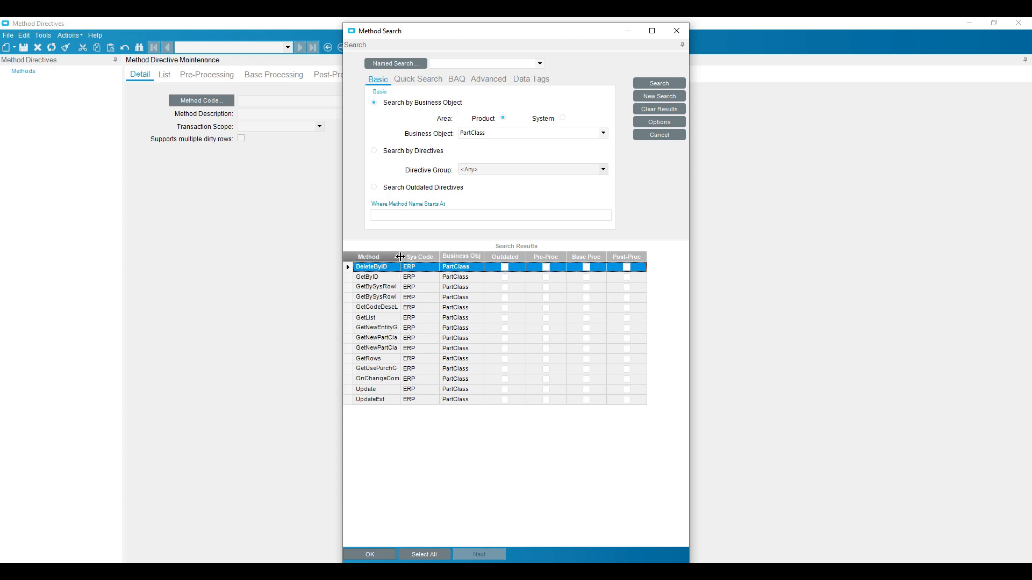
double_click(400, 257)
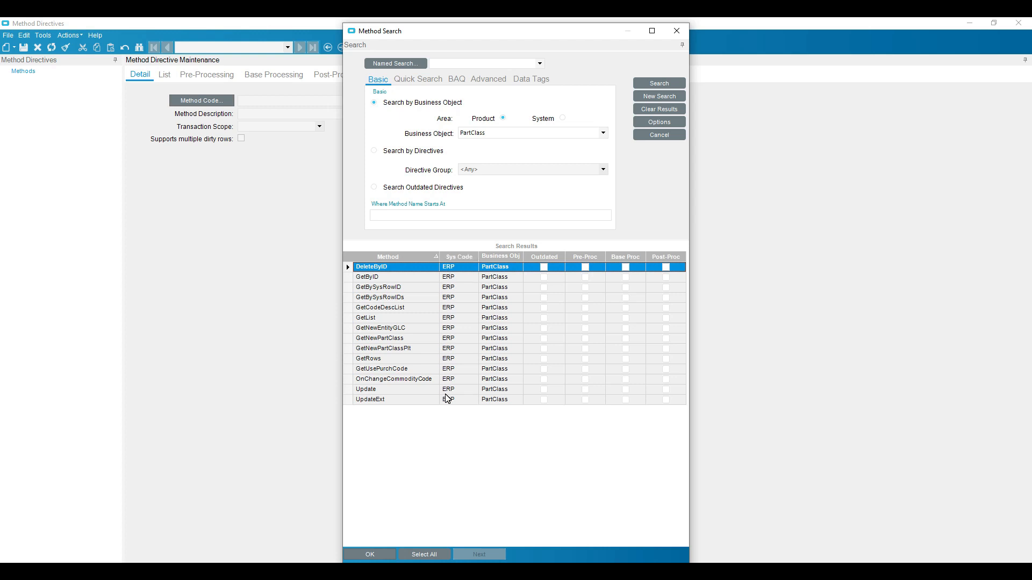
left_click(390, 391)
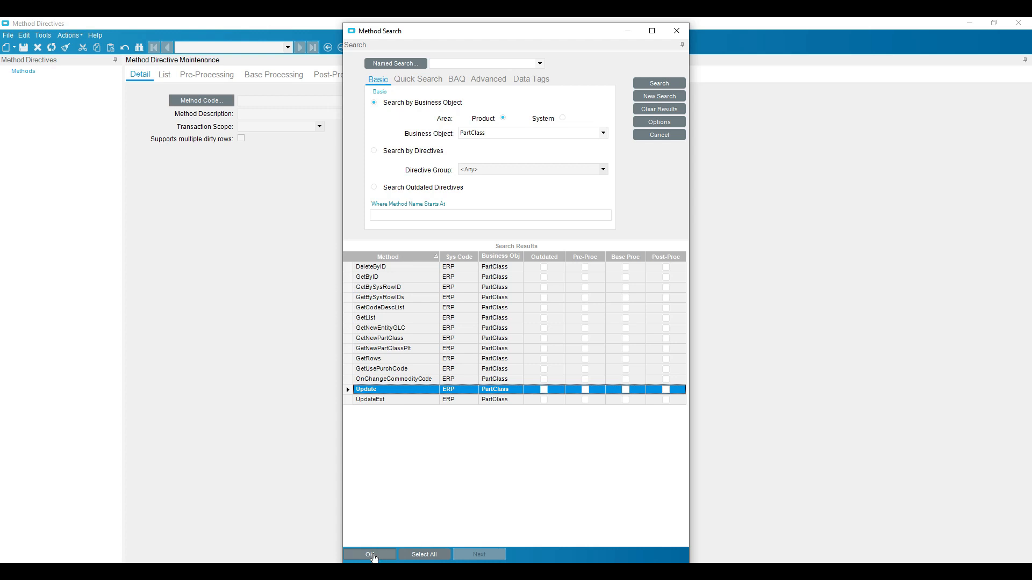
left_click(372, 554)
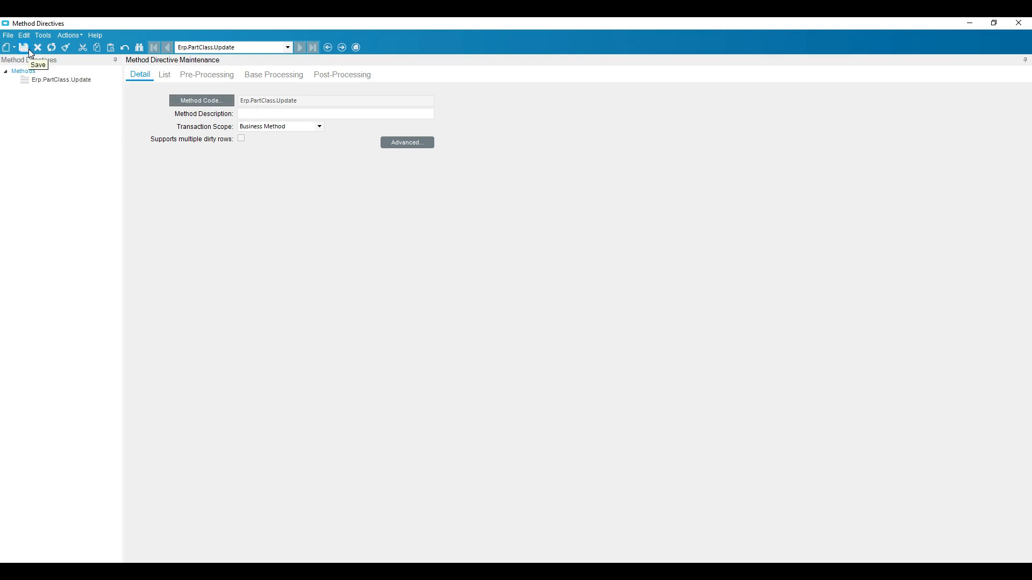
Create a new pre-processing directive named "test" with the description "test" and the group "Partclasss".
left_click(189, 77)
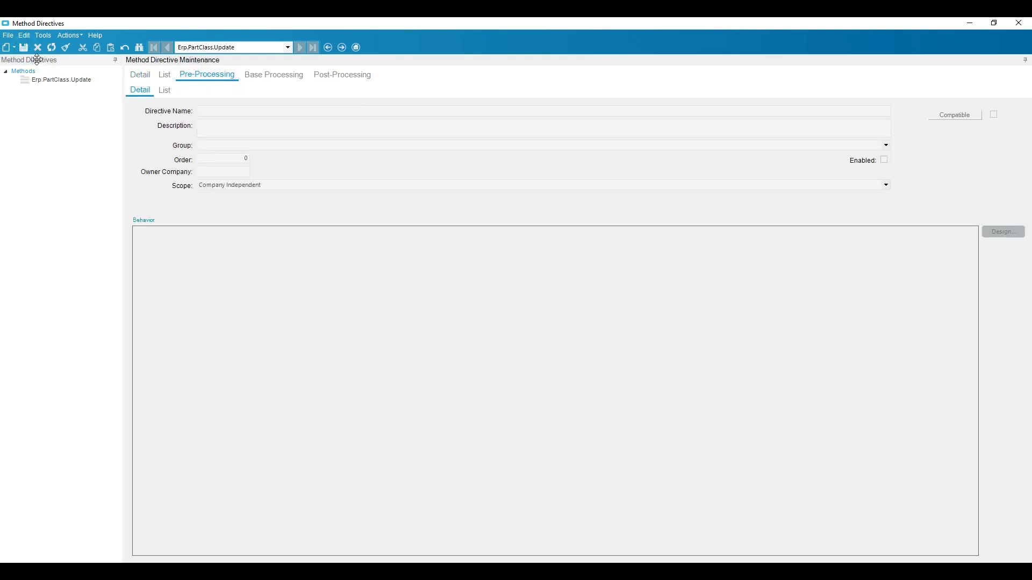
left_click(12, 47)
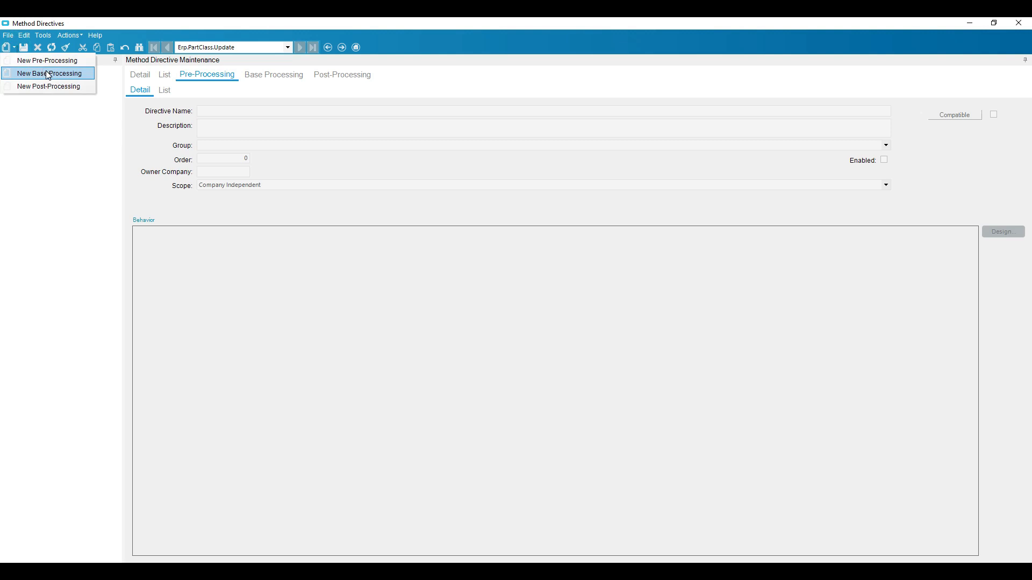
left_click(40, 61)
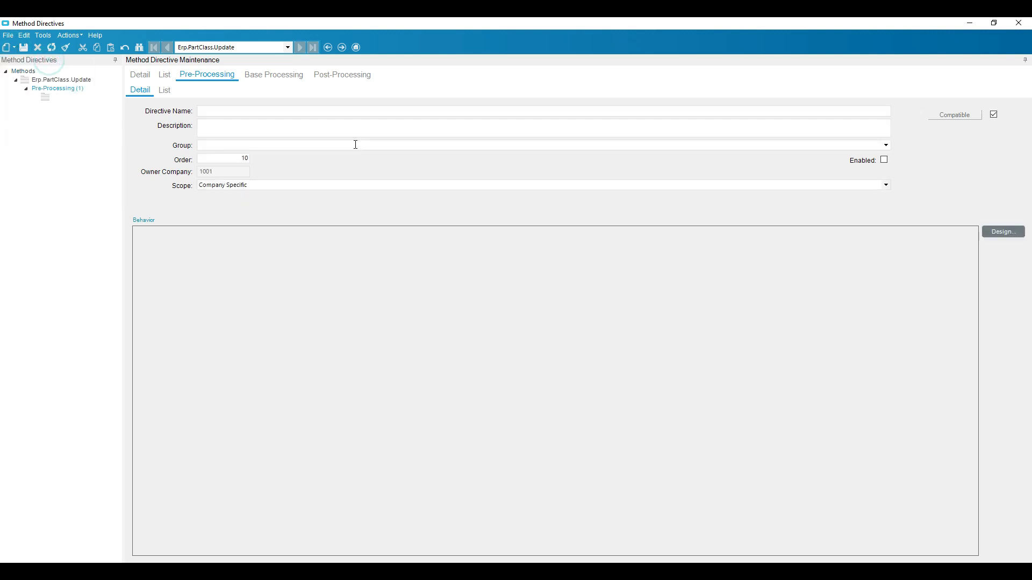
left_click(240, 110)
type("test")
key("Tab")
type("test")
left_click(246, 145)
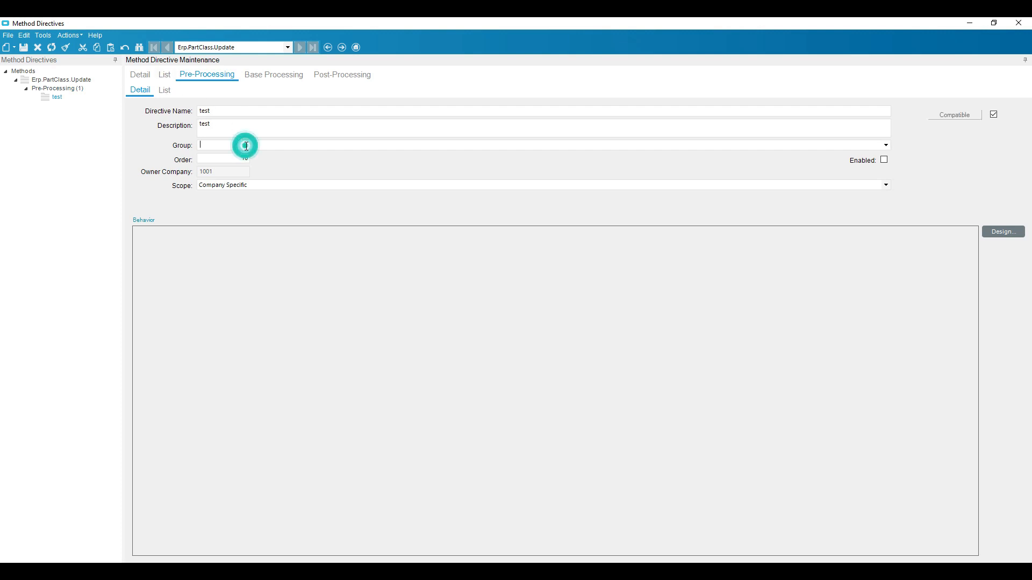
type("Partc")
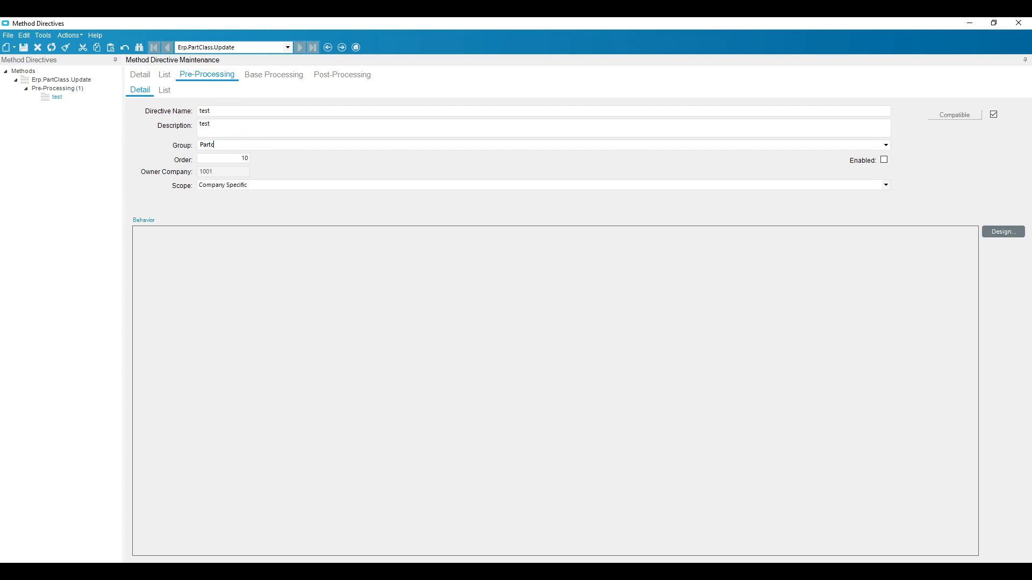
type("lasss")
Keep the test directive's scope as Company Specific, enable the directive and save it.
left_click(214, 158)
left_click(219, 174)
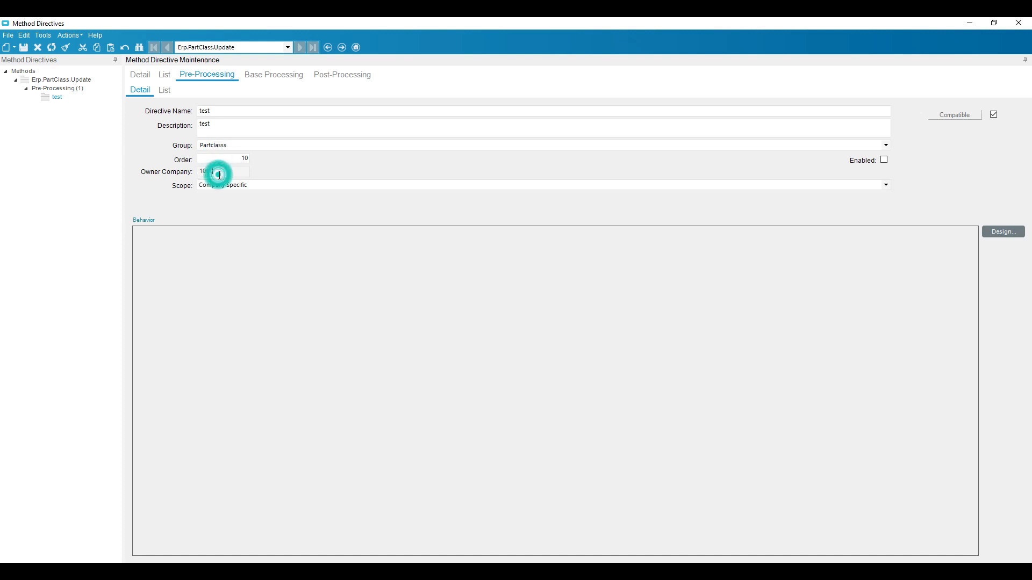
left_click(294, 185)
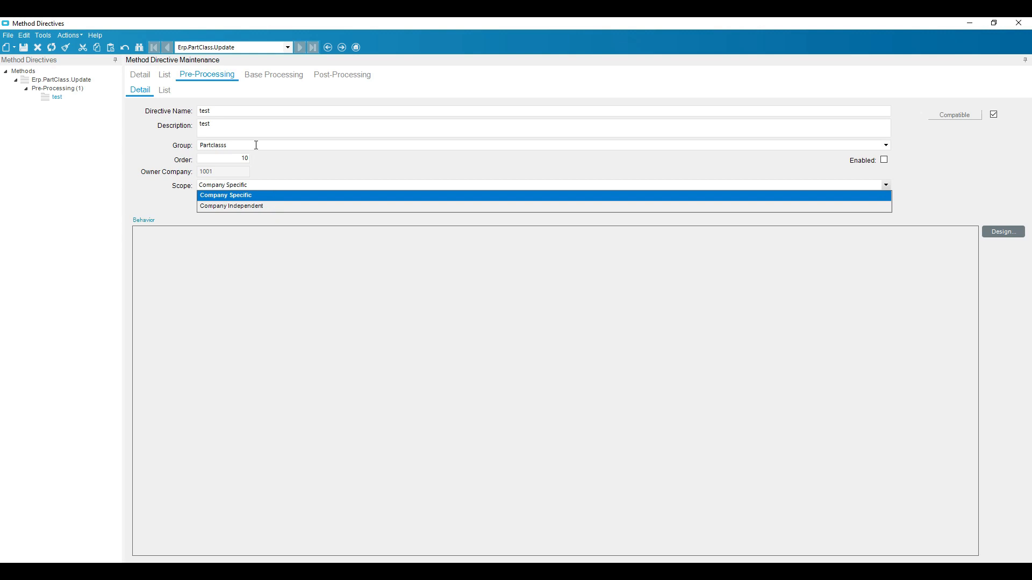
left_click(259, 185)
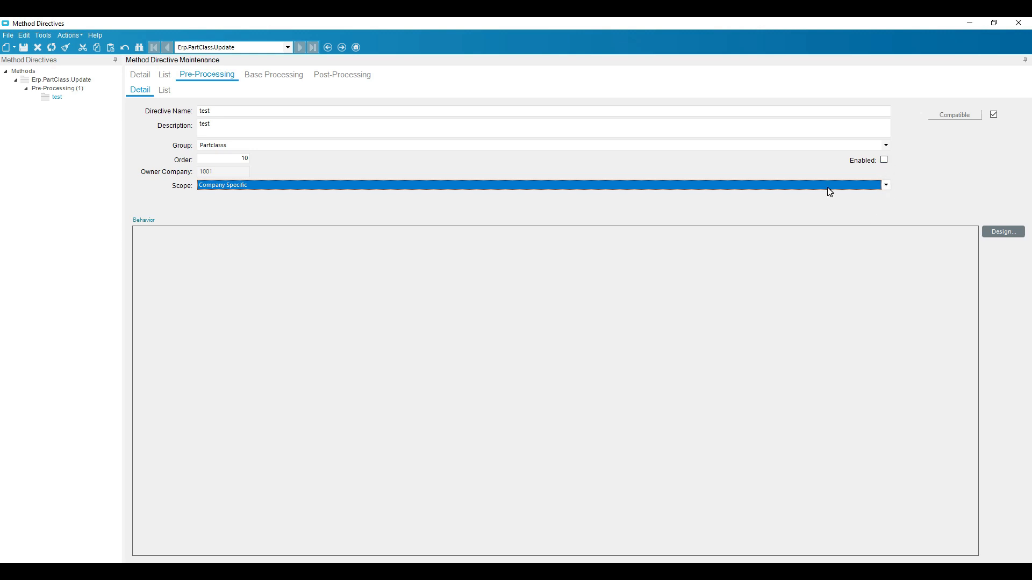
left_click(885, 160)
left_click(24, 48)
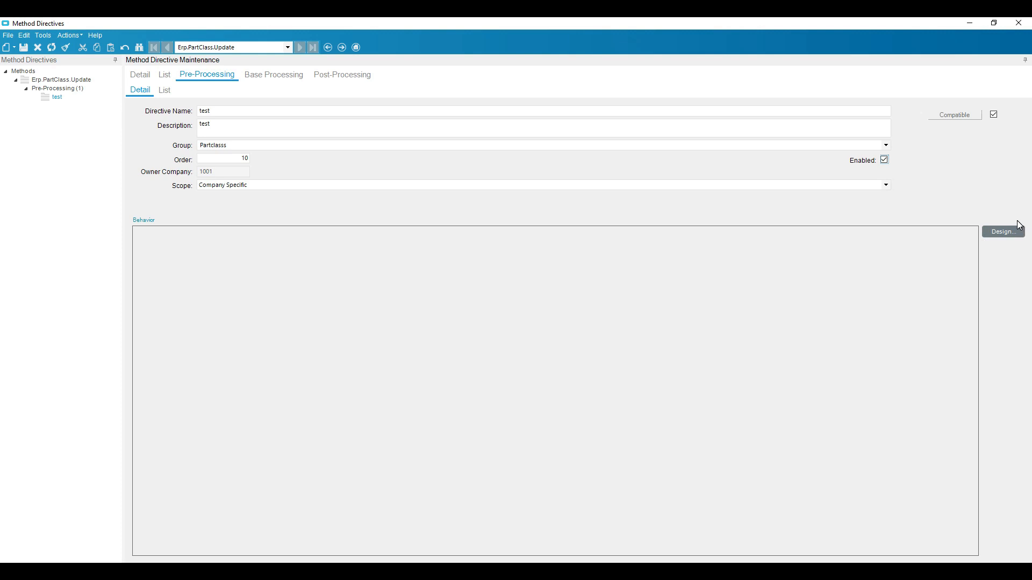
Open the workflow design of the test directive, look through the available workflow elements and collapse all element groups.
left_click(1007, 232)
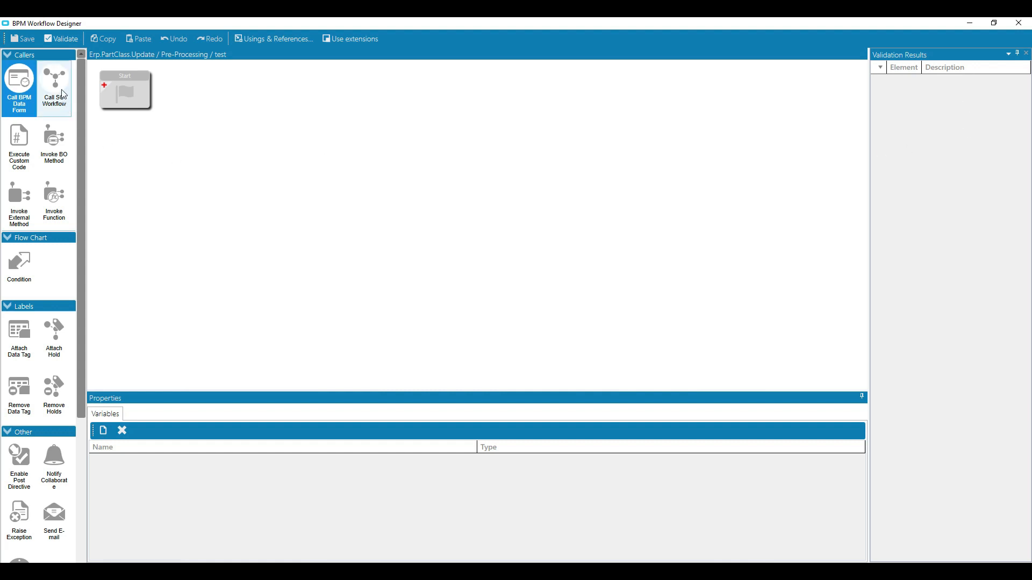
left_click(52, 140)
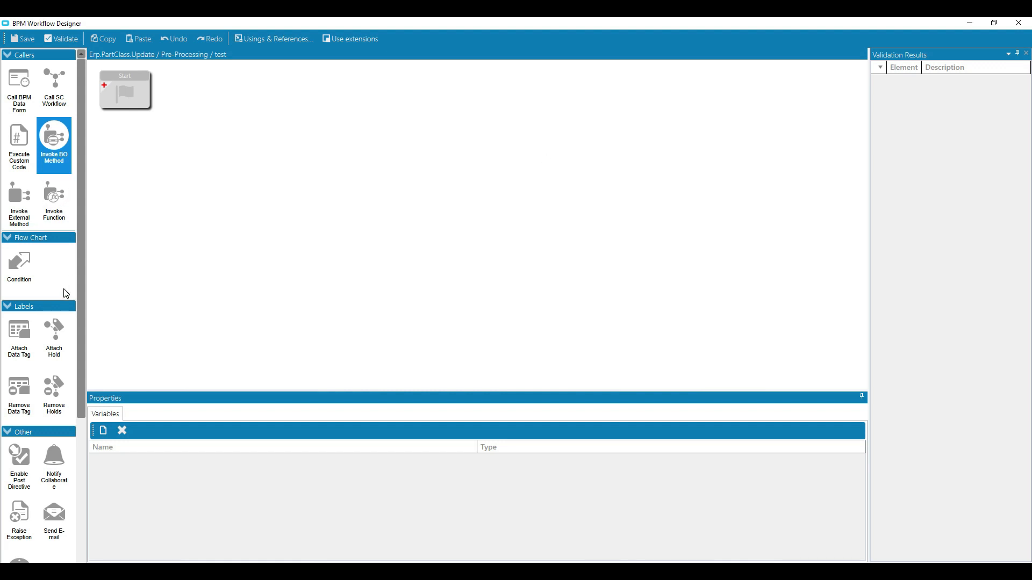
scroll(21, 445, "down", 5)
scroll(27, 395, "up", 5)
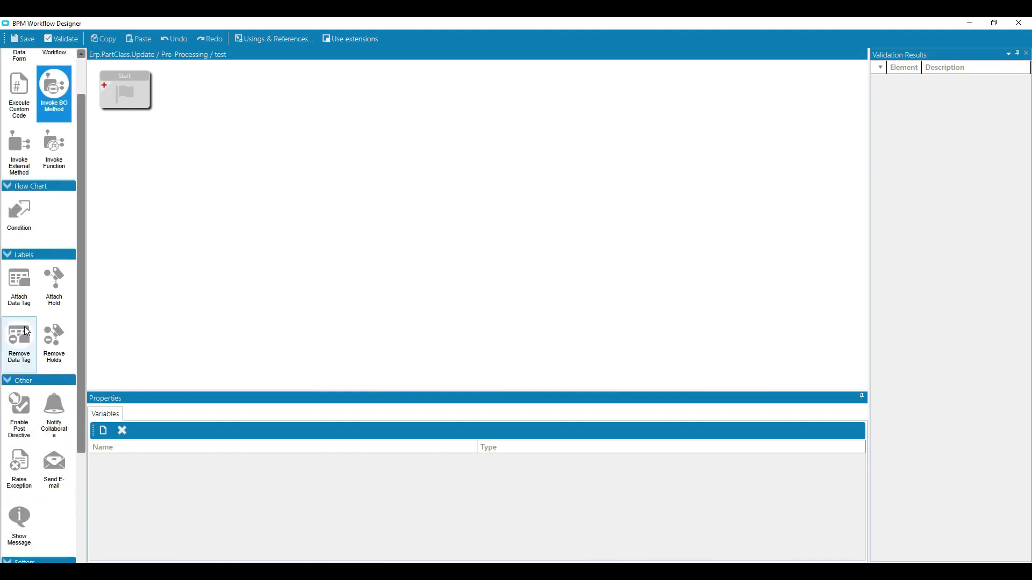
left_click(11, 56)
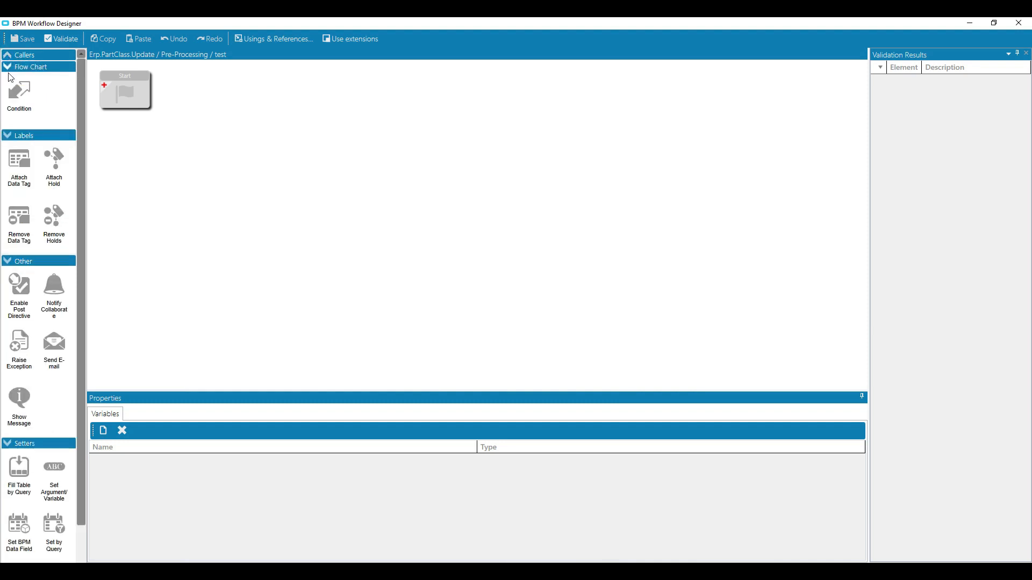
left_click(9, 67)
left_click(10, 79)
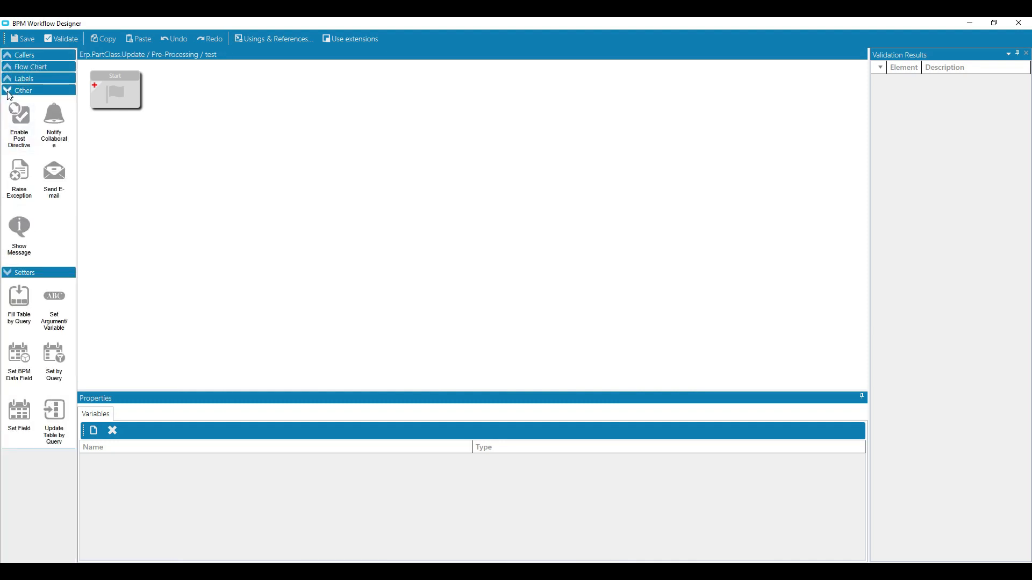
left_click(11, 90)
left_click(10, 103)
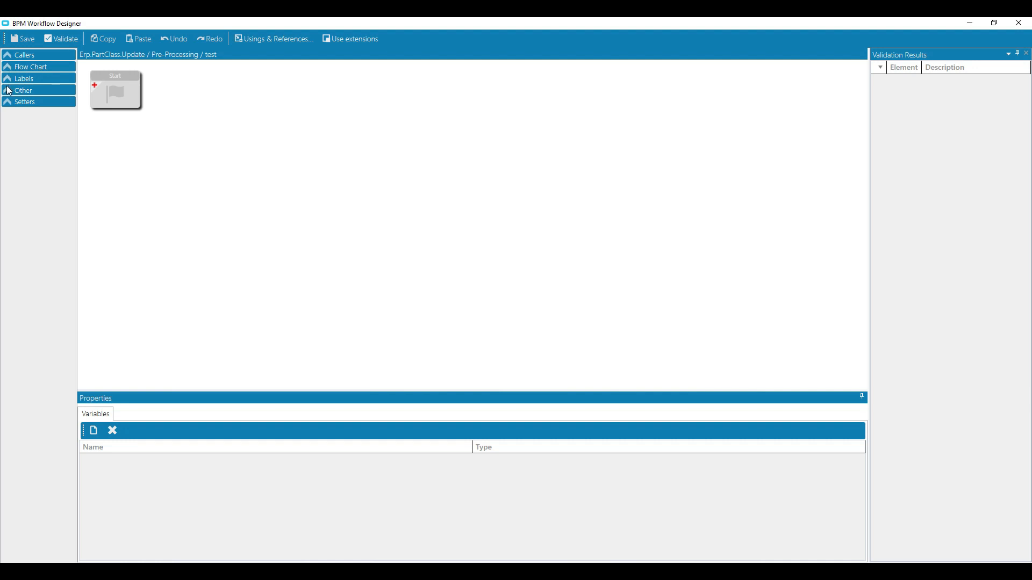
Add a Show Message element to the workflow and connect the Start element to it.
left_click(9, 90)
left_click_drag(21, 231, 216, 151)
left_click_drag(144, 88, 244, 146)
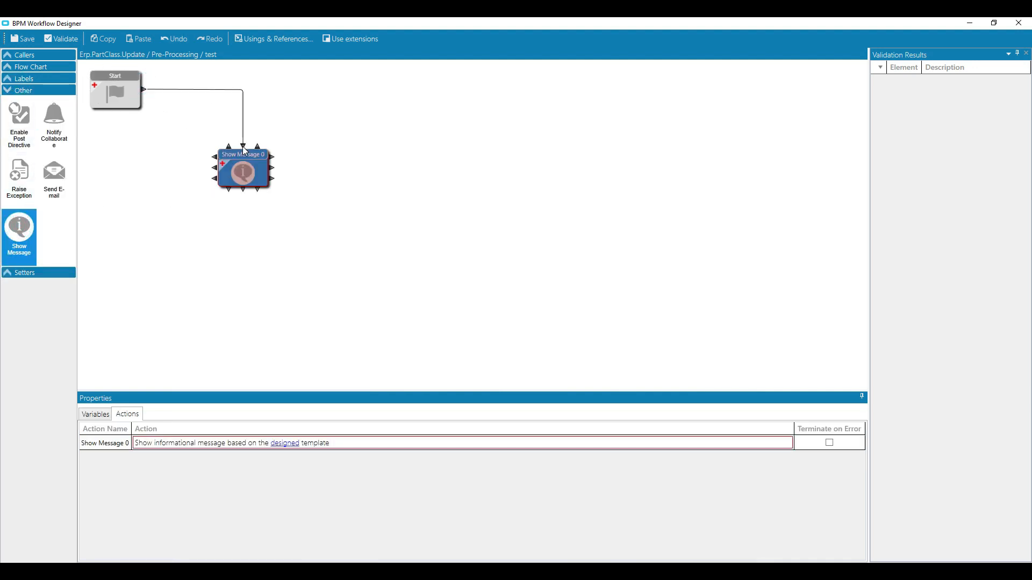
Open the Show Message element's message template and replace its default message text with "Pre Processing".
left_click(289, 449)
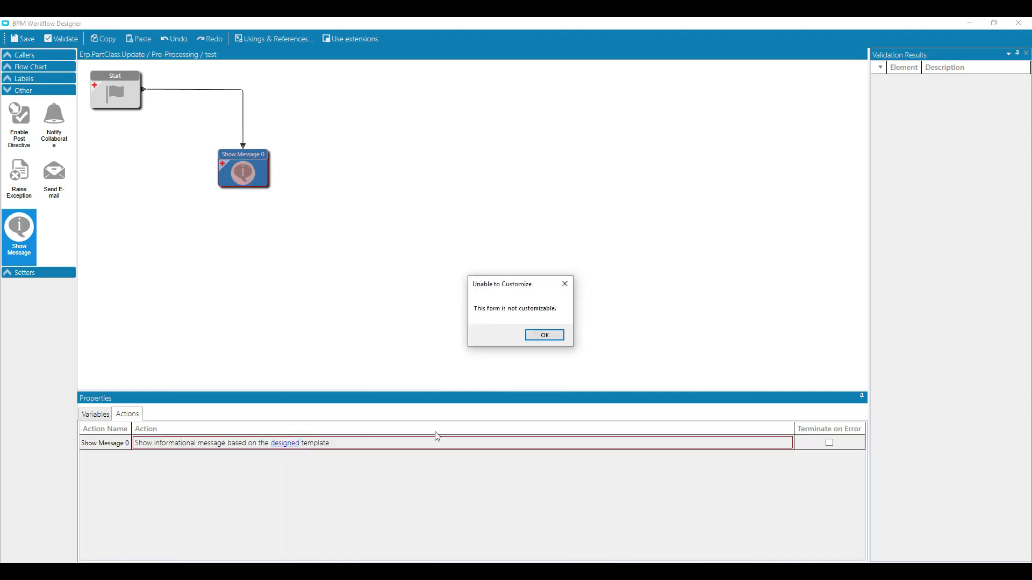
left_click(545, 335)
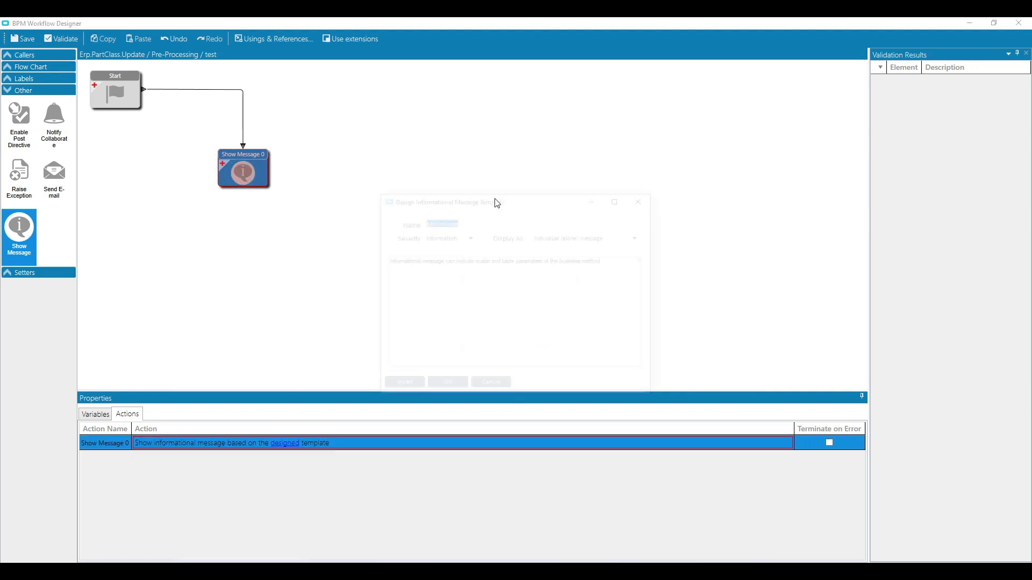
left_click(488, 221)
left_click_drag(488, 221, 388, 223)
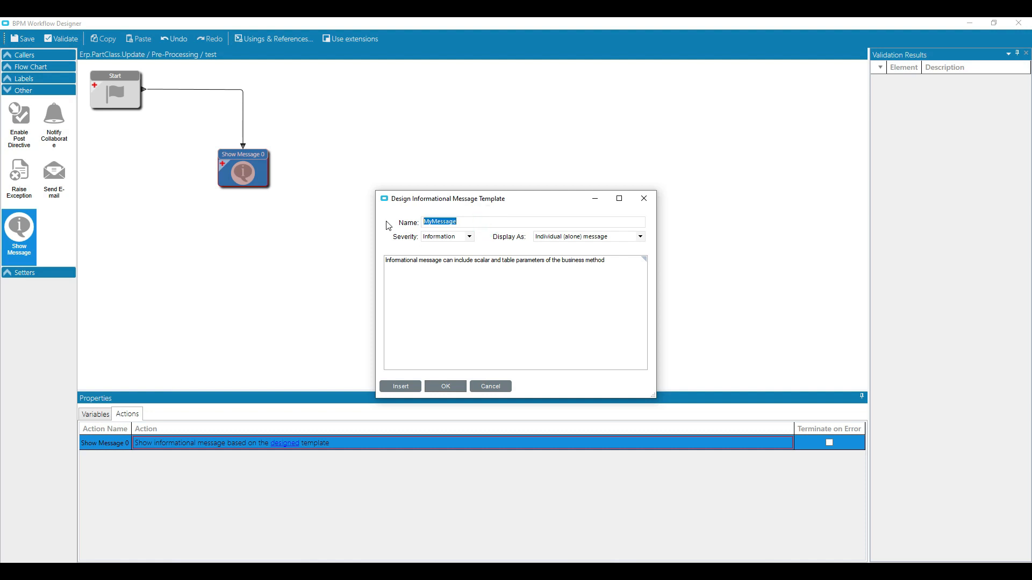
left_click(488, 286)
left_click_drag(628, 263, 395, 262)
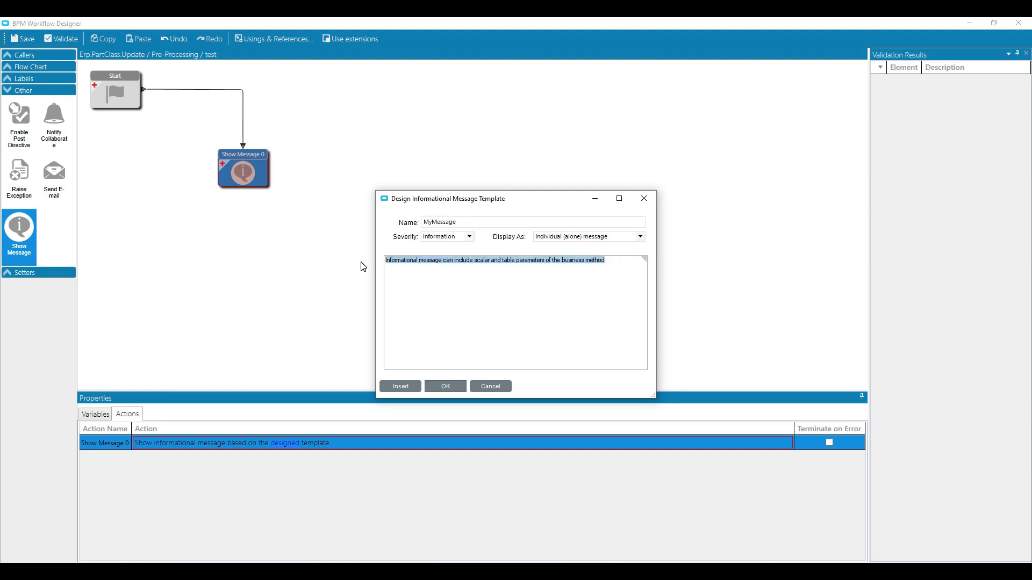
type("Pre")
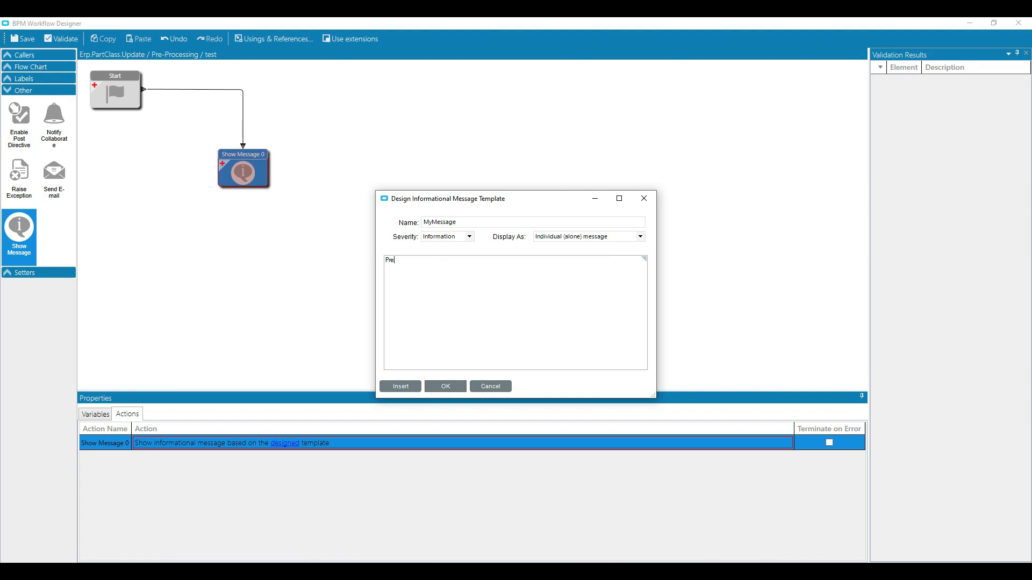
type(" Processing")
Examine the message template's severity choices, display choices and the call context fields that can be inserted.
left_click(469, 237)
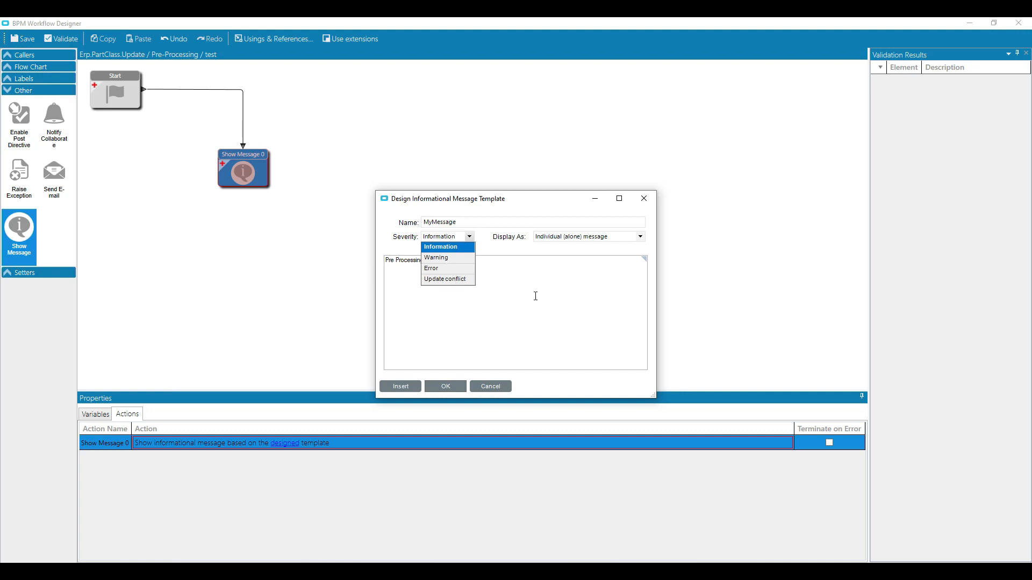
left_click(534, 295)
left_click(640, 237)
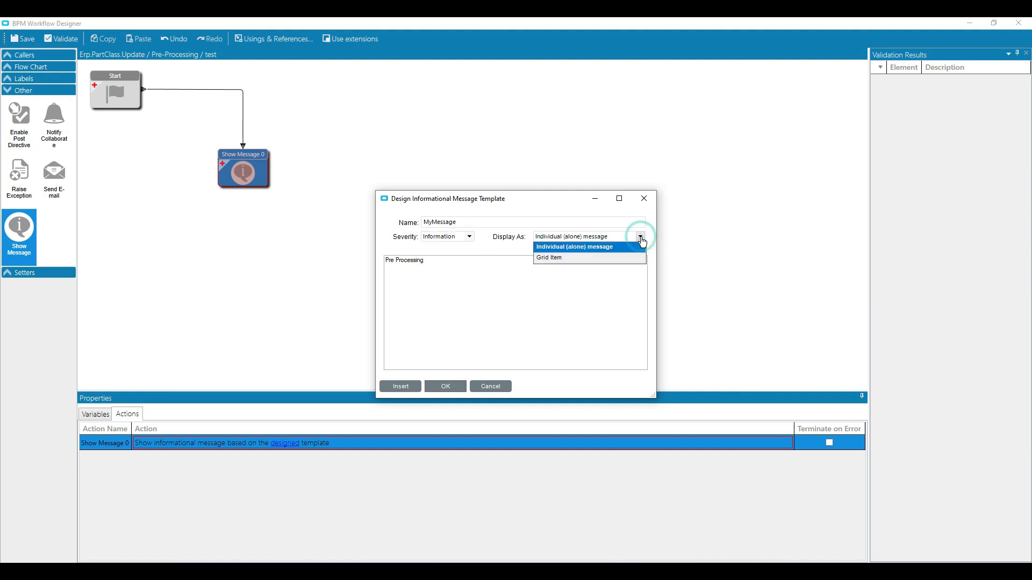
left_click(497, 250)
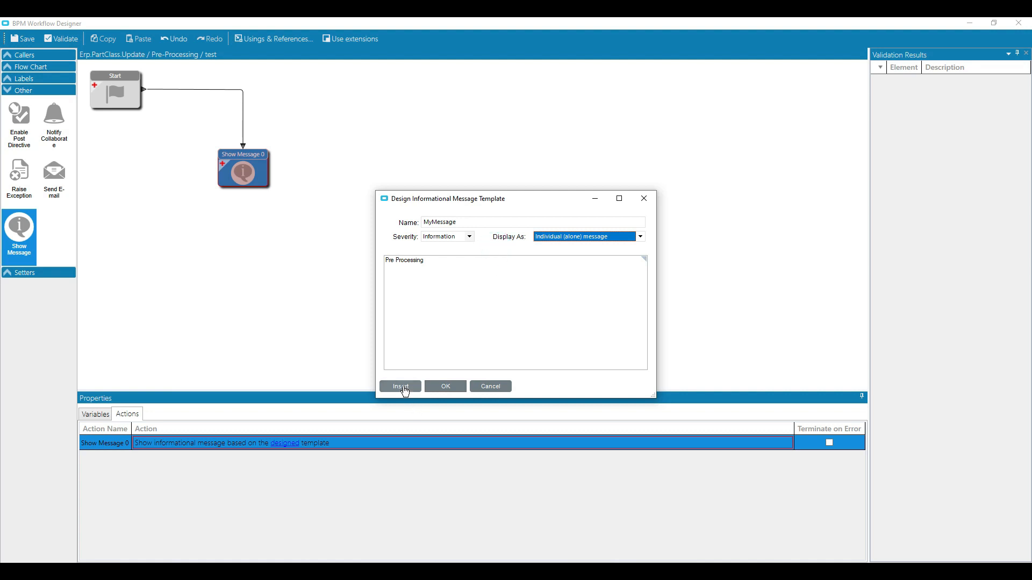
left_click(406, 392)
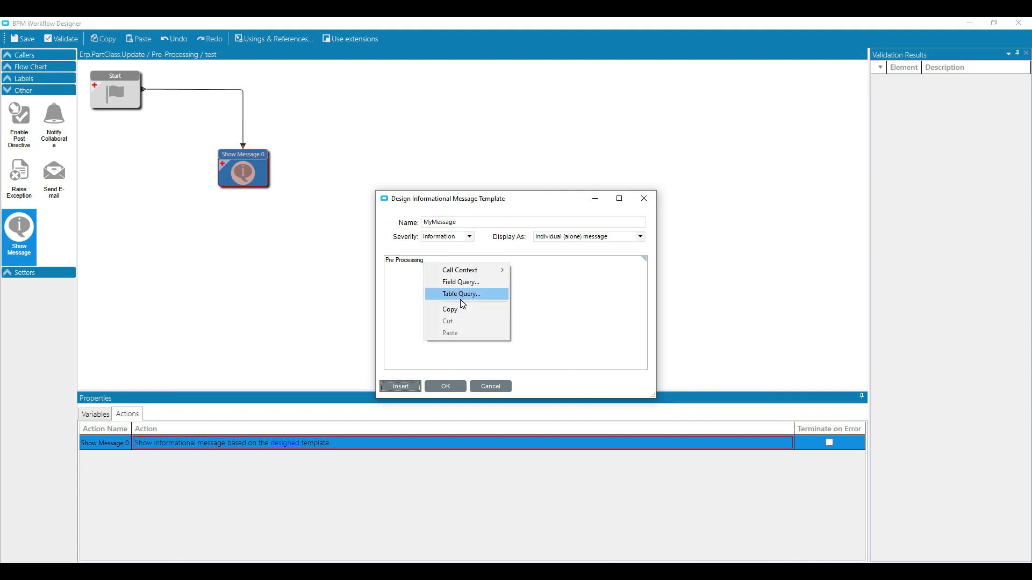
mouse_move(466, 275)
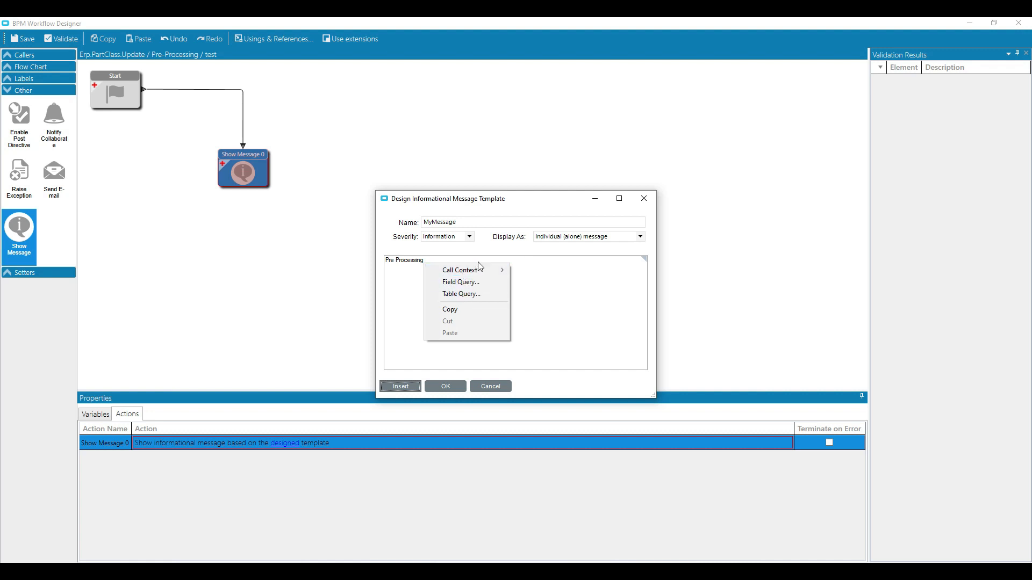
mouse_move(559, 275)
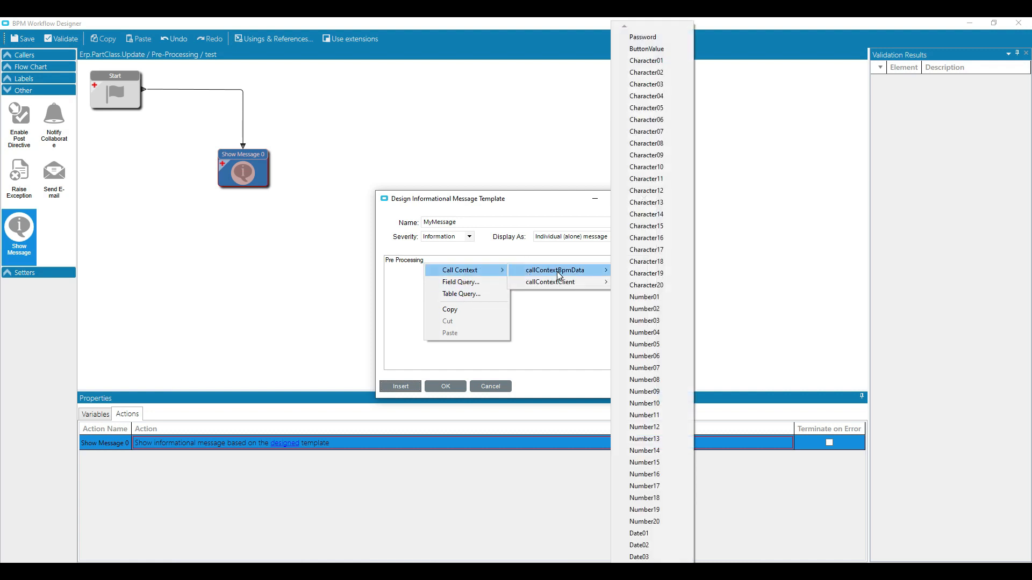
left_click(557, 310)
Accept the message template, return to the directive and save it with its workflow.
left_click(459, 386)
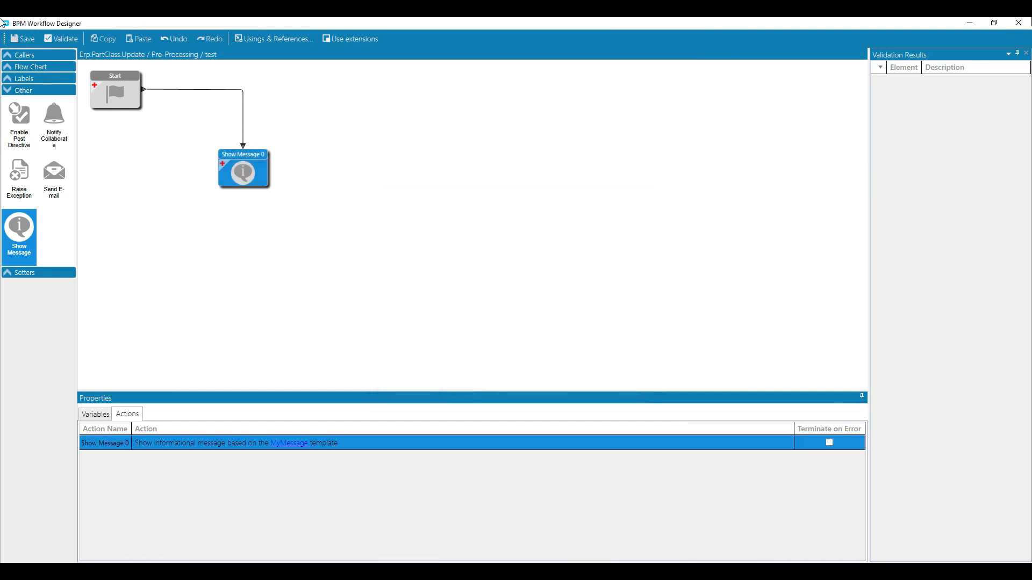
left_click(1018, 23)
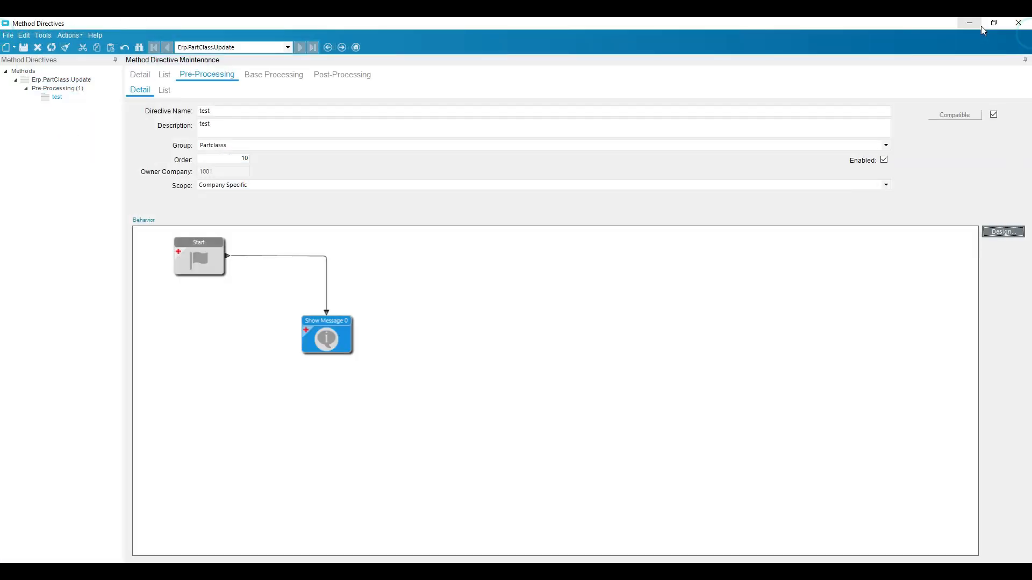
left_click(25, 47)
Switch to Part Class Maintenance and load the AUTO part class through the part class search.
left_click(202, 570)
left_click(763, 534)
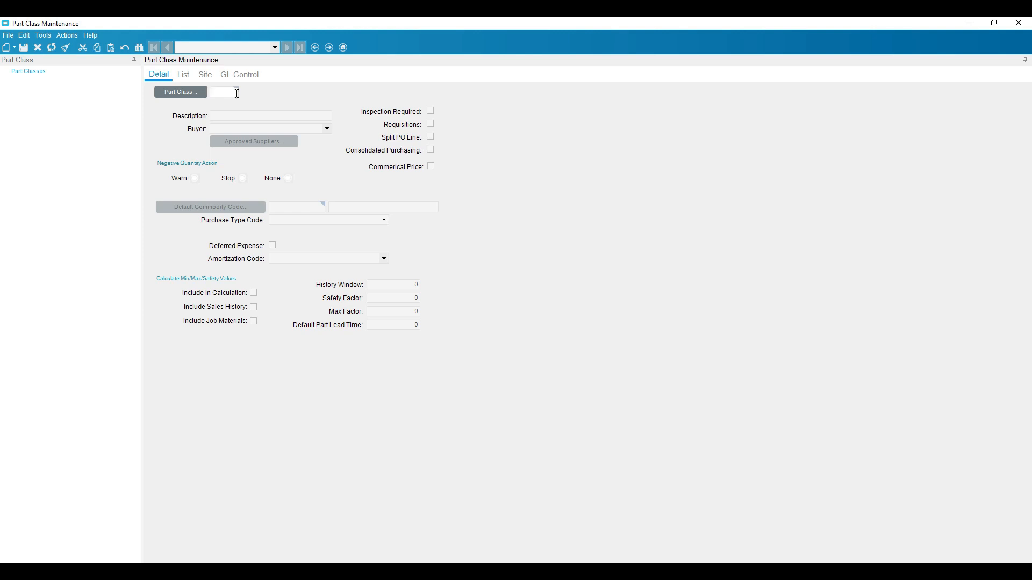
left_click(195, 96)
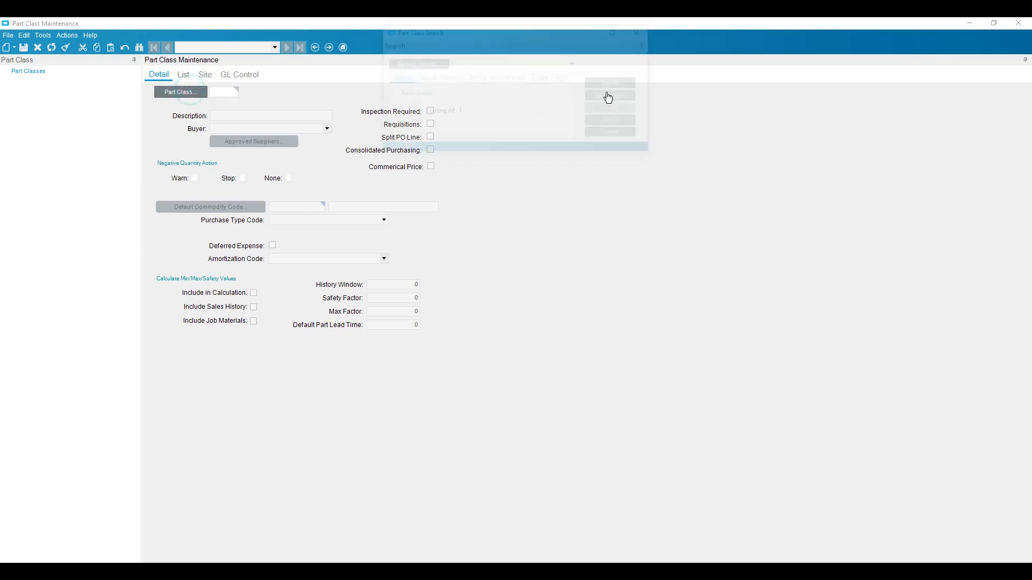
double_click(401, 181)
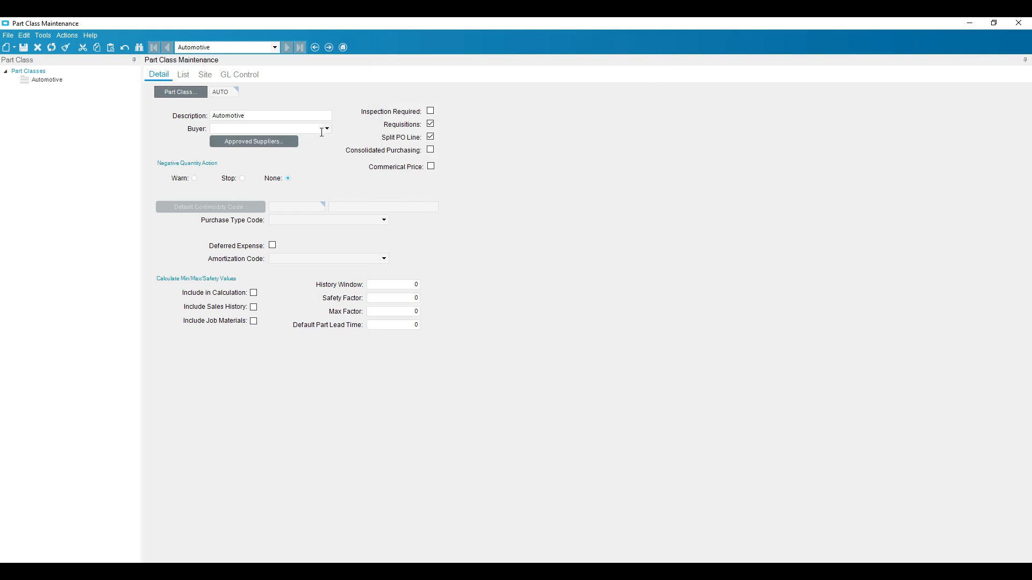
Change the AUTO part class description to "Automotive1", save the record and acknowledge the information message.
left_click(290, 115)
left_click(25, 50)
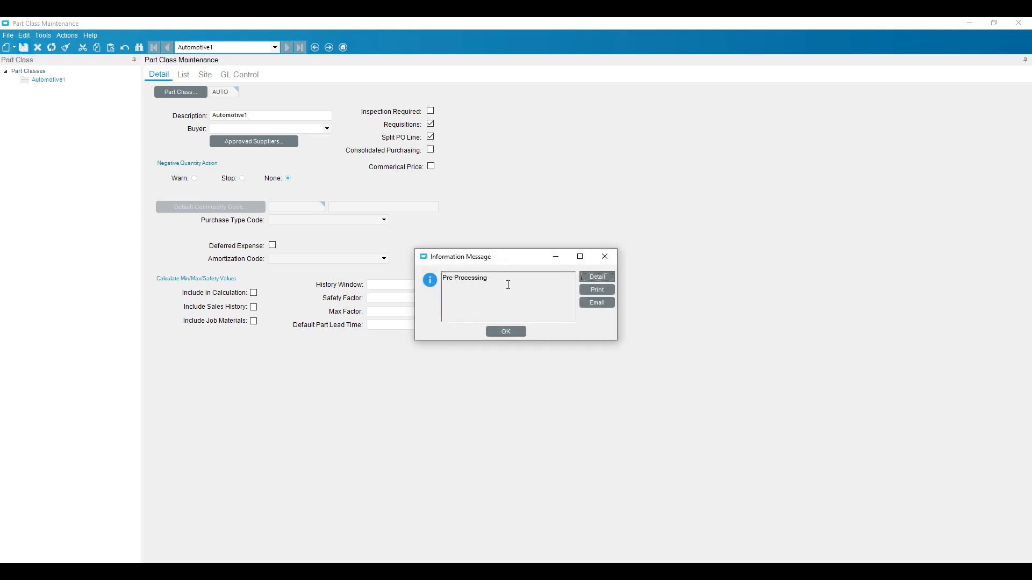
left_click(506, 331)
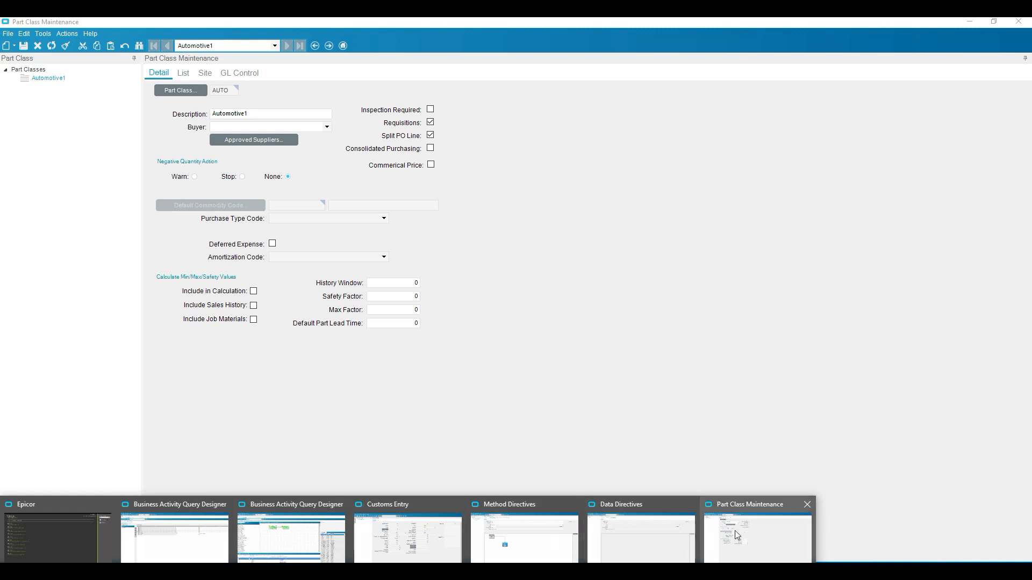
Switch back to Method Directives, reopen the test directive's workflow and add a Set Field element connected after Show Message.
left_click(521, 532)
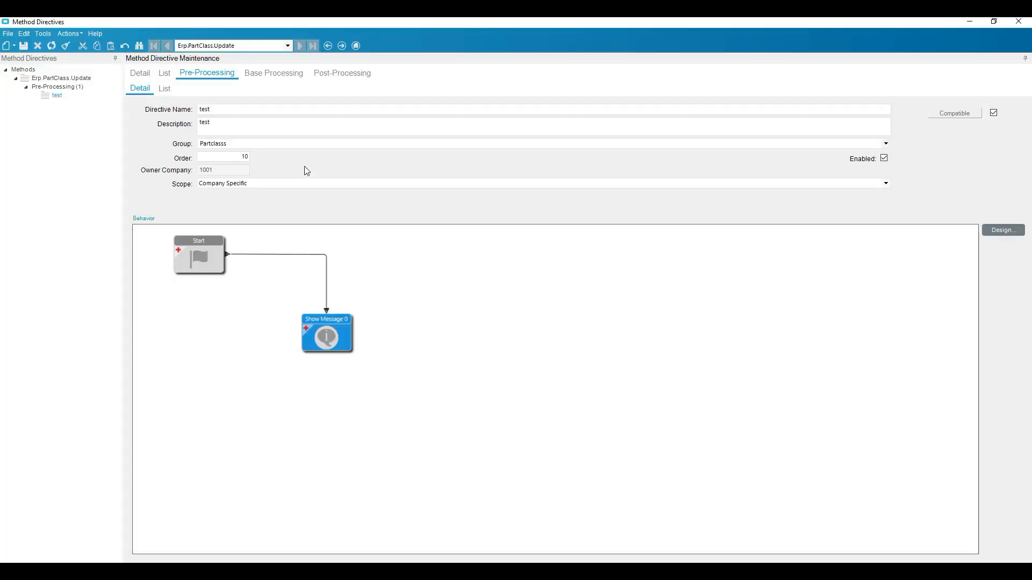
left_click(1002, 231)
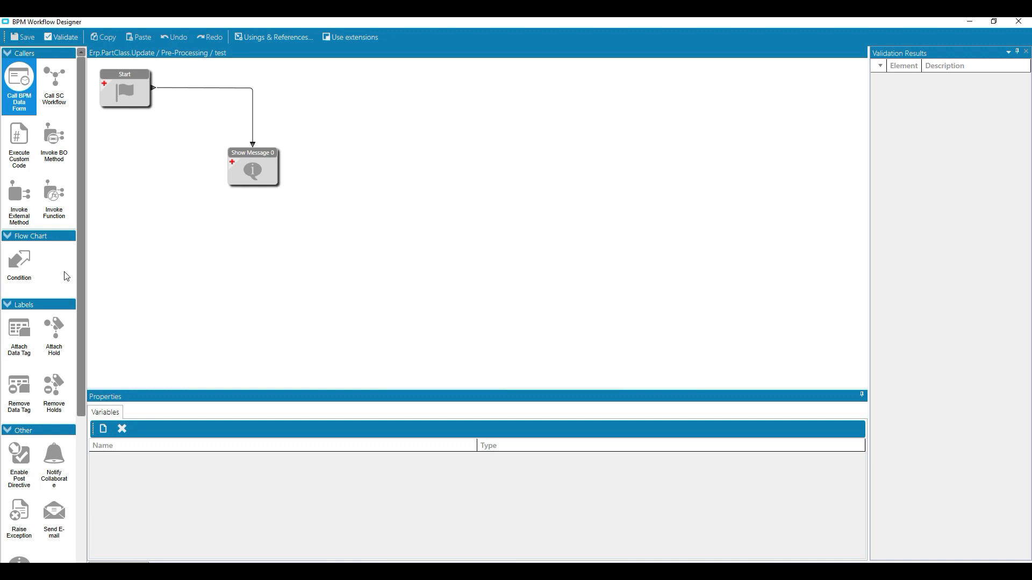
scroll(59, 290, "down", 2)
scroll(61, 294, "down", 1)
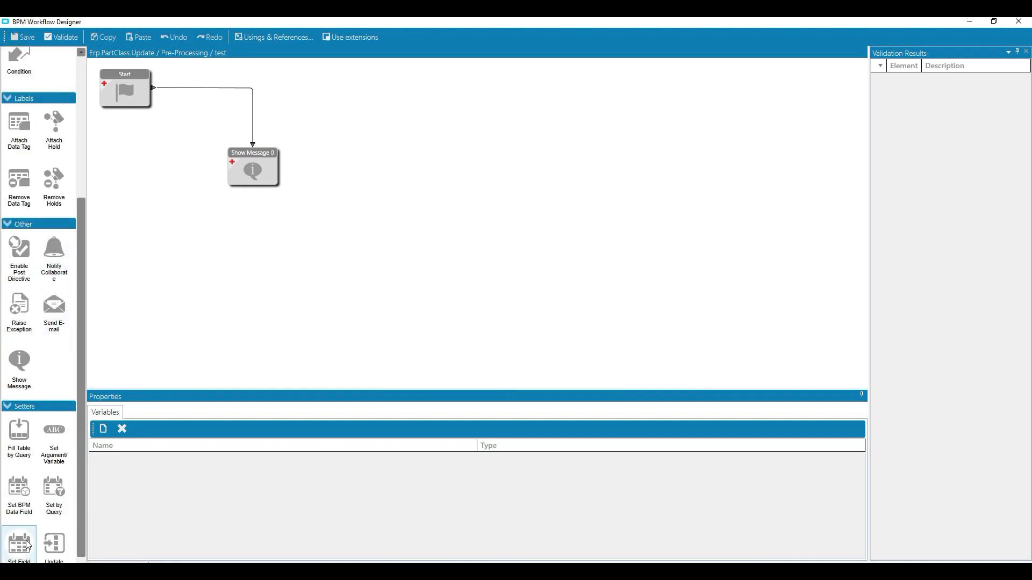
left_click_drag(28, 546, 352, 162)
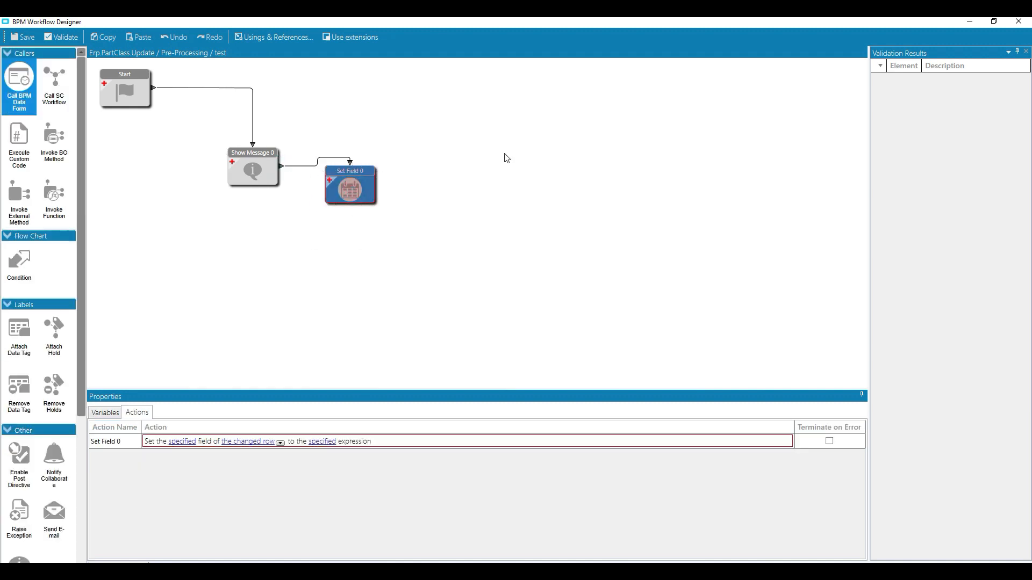
Check the Set Field element's configuration status, then save the workflow and close the designer.
left_click(310, 167)
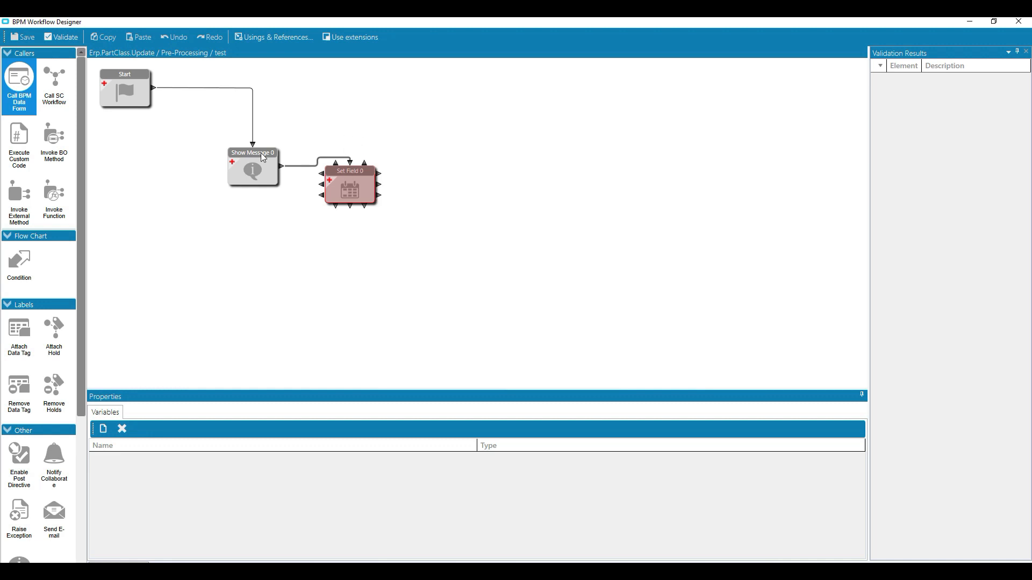
mouse_move(368, 187)
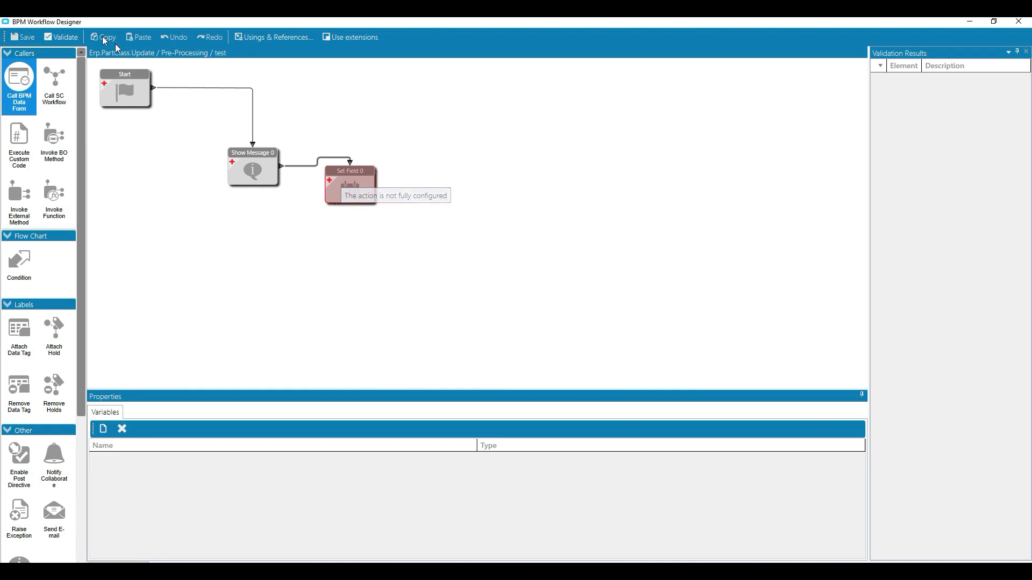
left_click(17, 42)
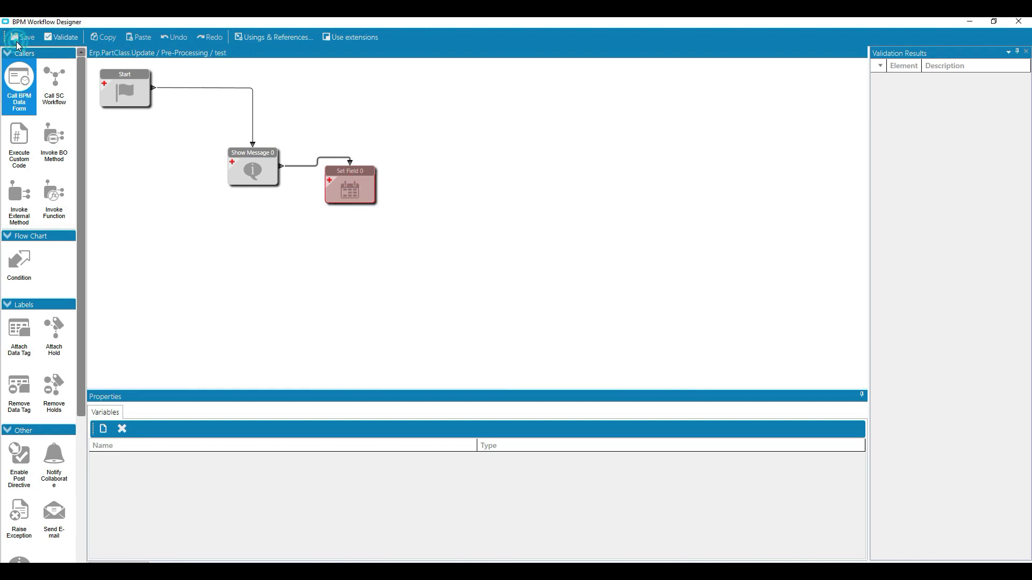
left_click(1019, 21)
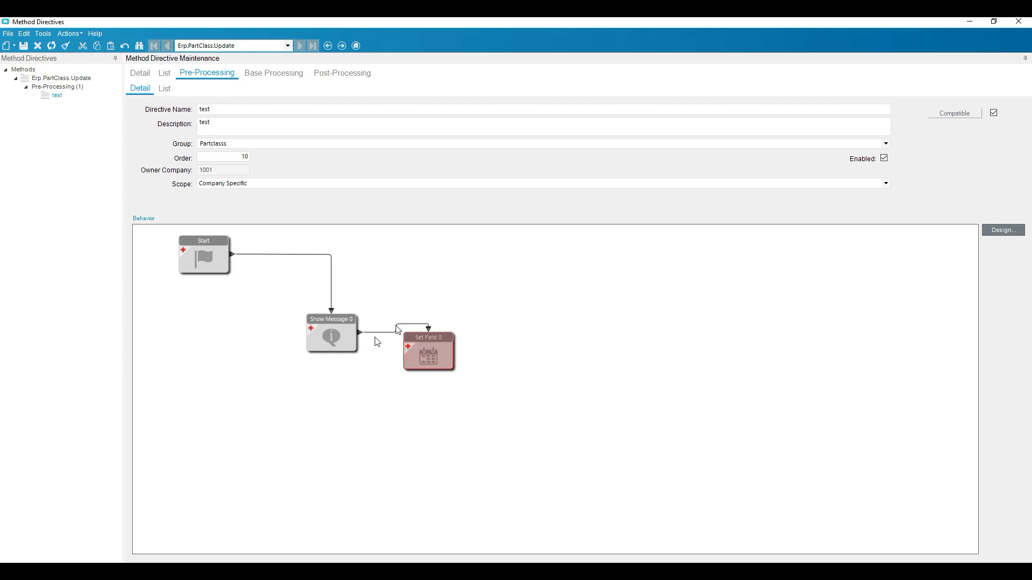
Reopen the test directive's workflow and choose HardwrePrice_c from the ttPartClass table as the field changed by the Set Field element.
left_click(1001, 231)
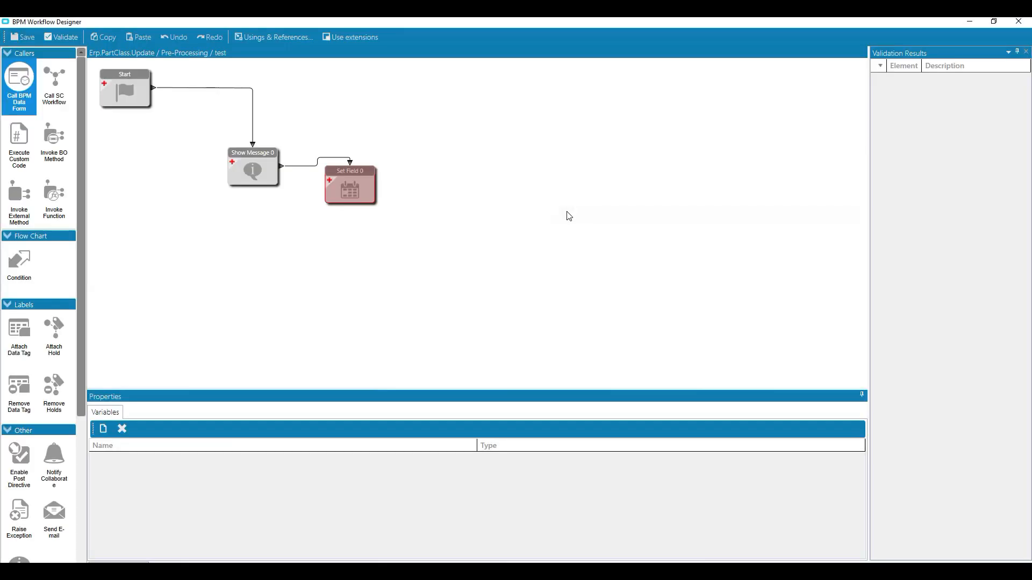
left_click(352, 191)
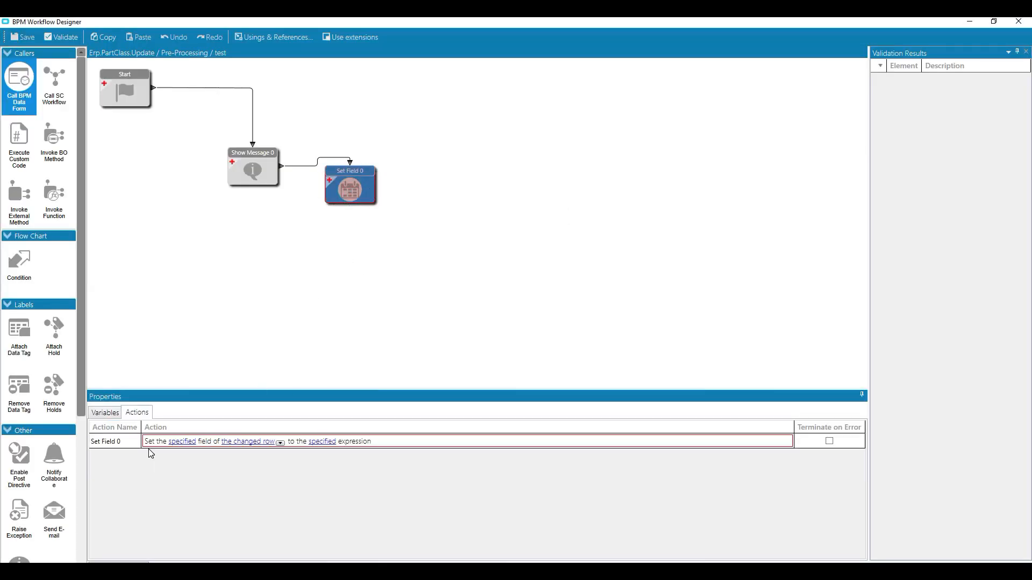
left_click(182, 446)
left_click(182, 446)
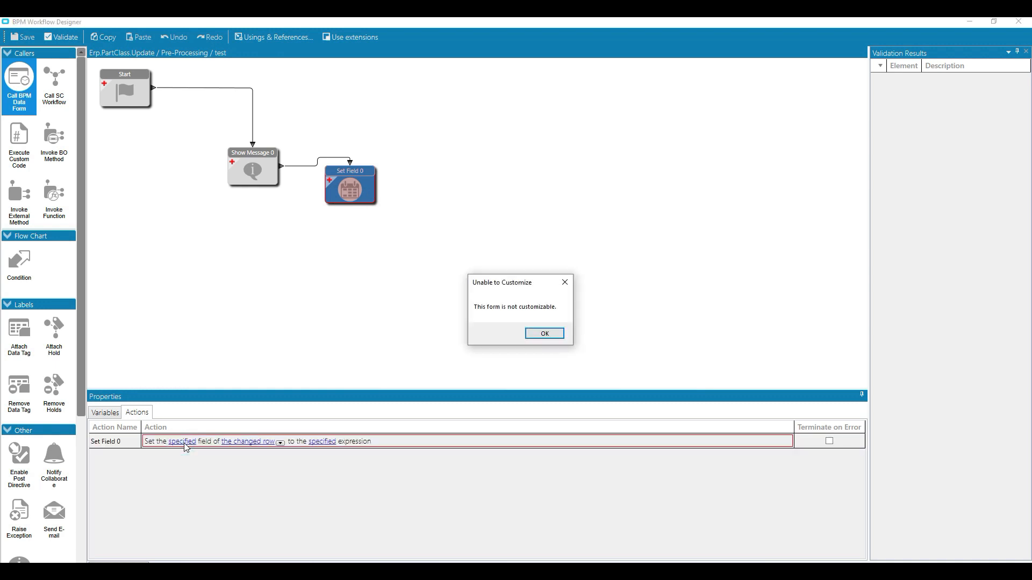
left_click(545, 334)
scroll(610, 292, "down", 10)
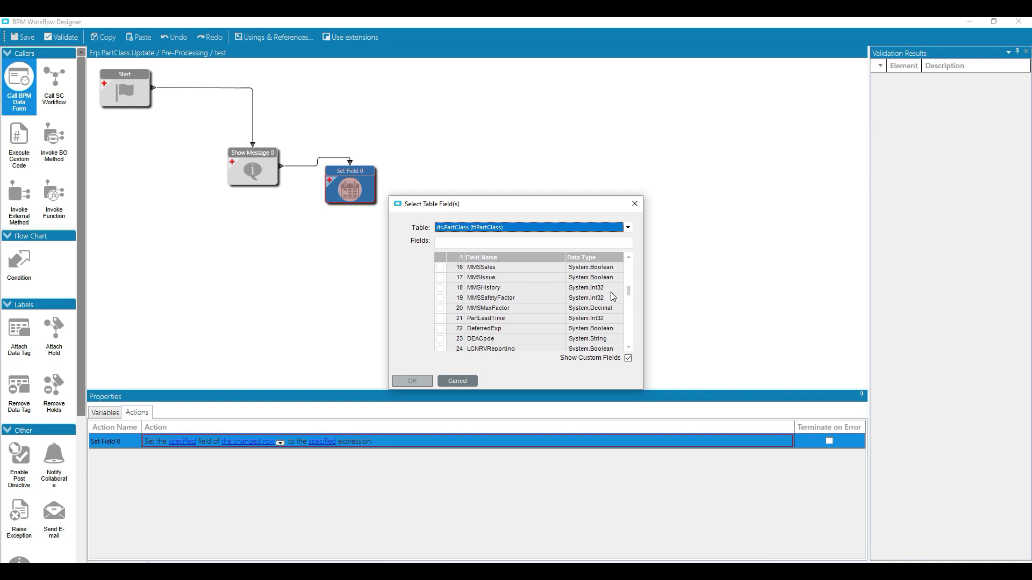
left_click(482, 321)
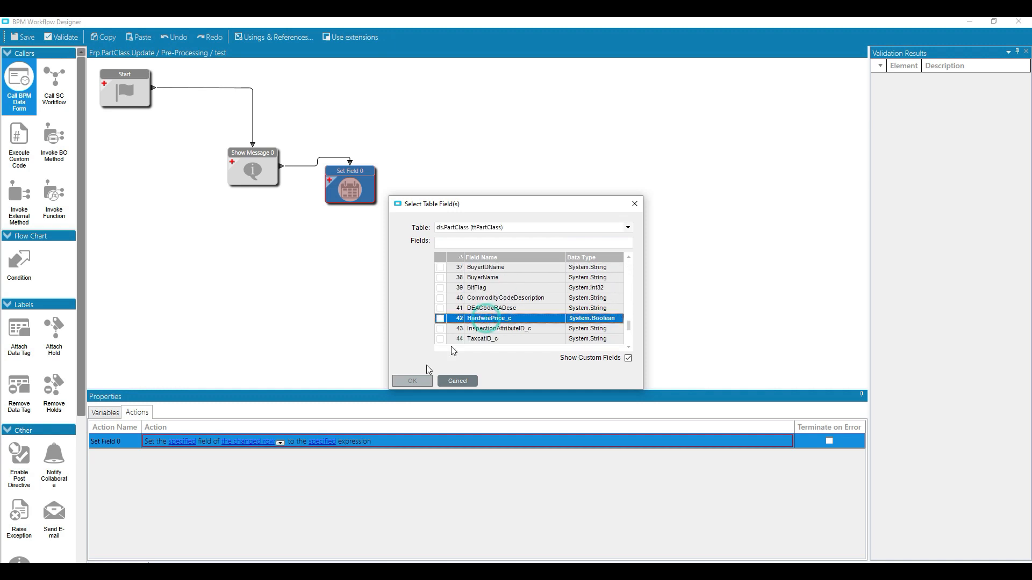
left_click(440, 318)
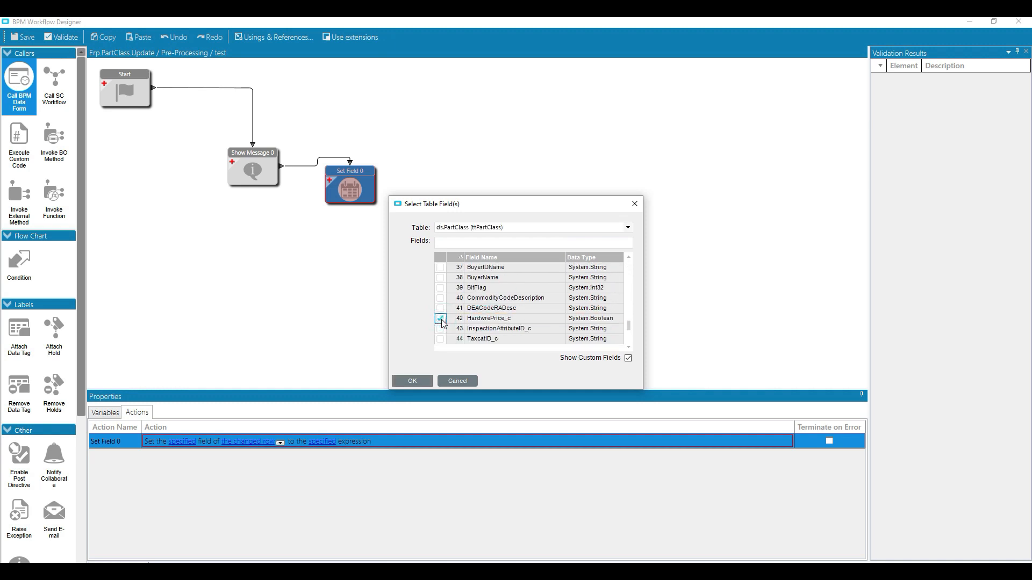
left_click(427, 381)
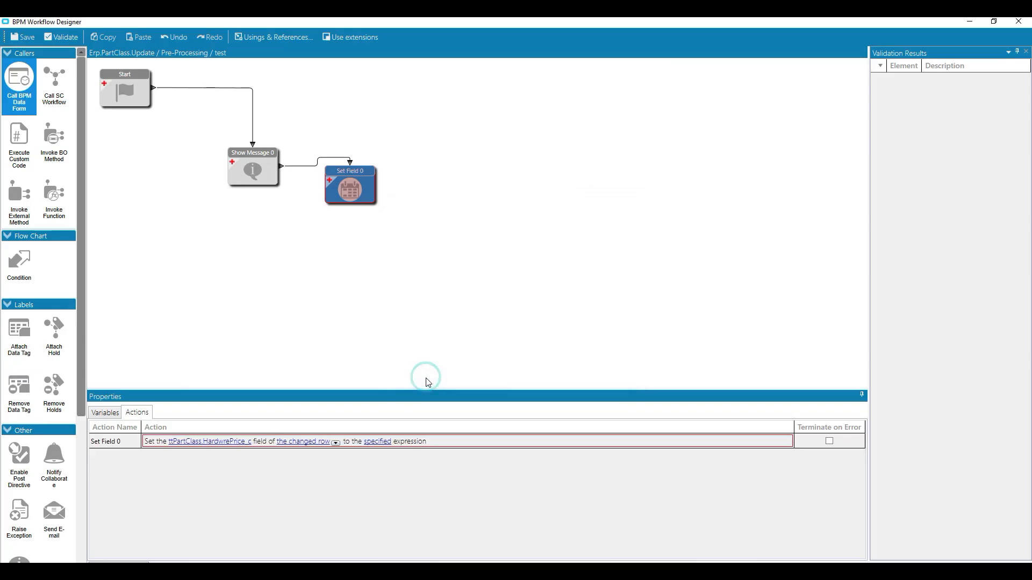
Make the Set Field action apply to all rows with the syntax-checked expression true, then save the workflow and close the designer.
left_click(336, 442)
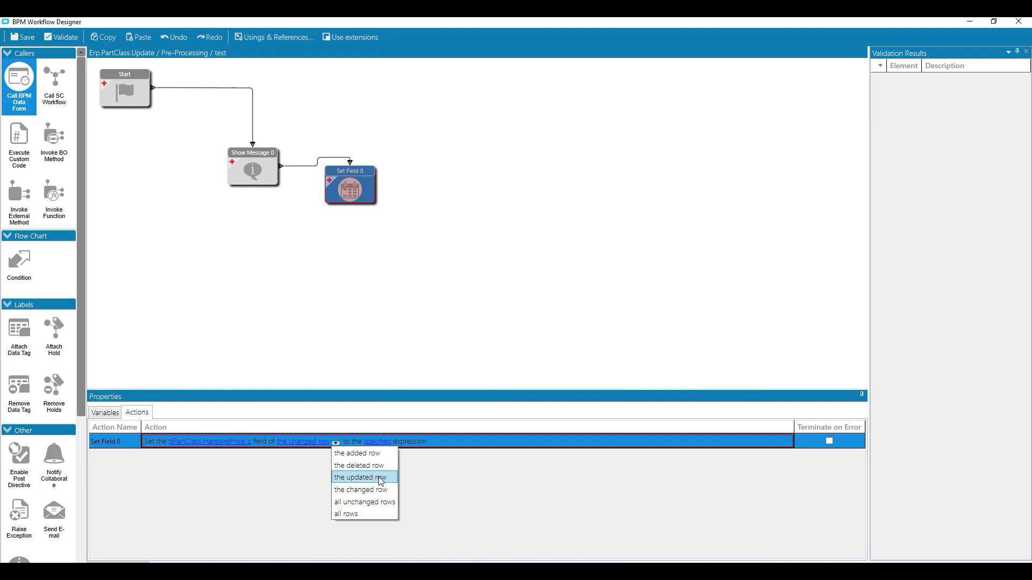
left_click(356, 514)
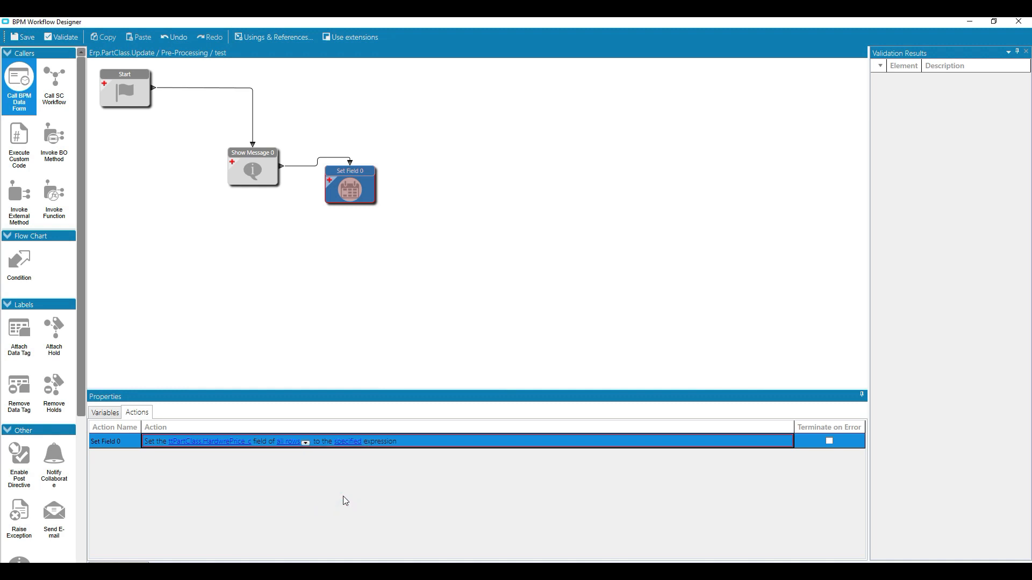
left_click(348, 442)
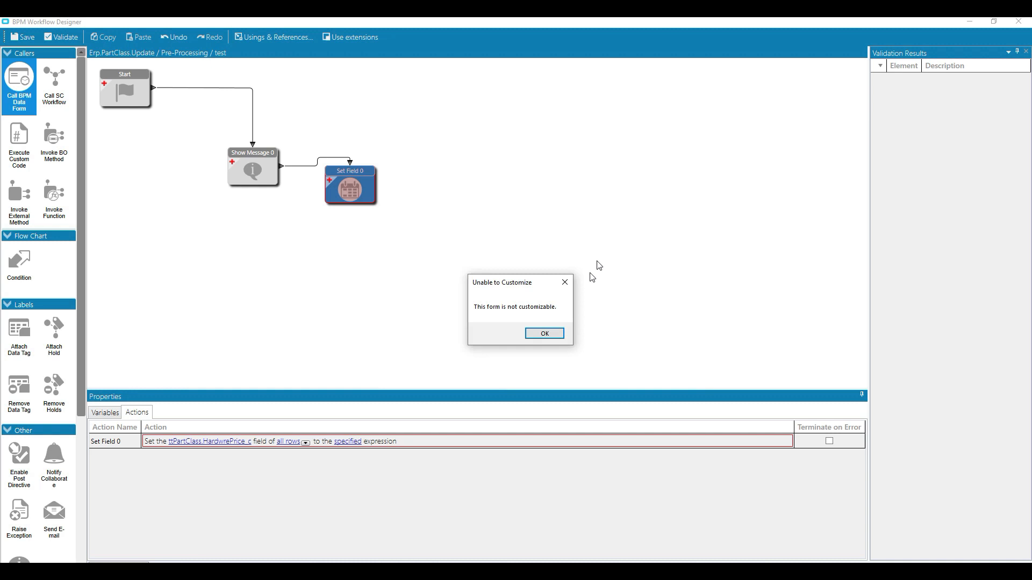
left_click(548, 338)
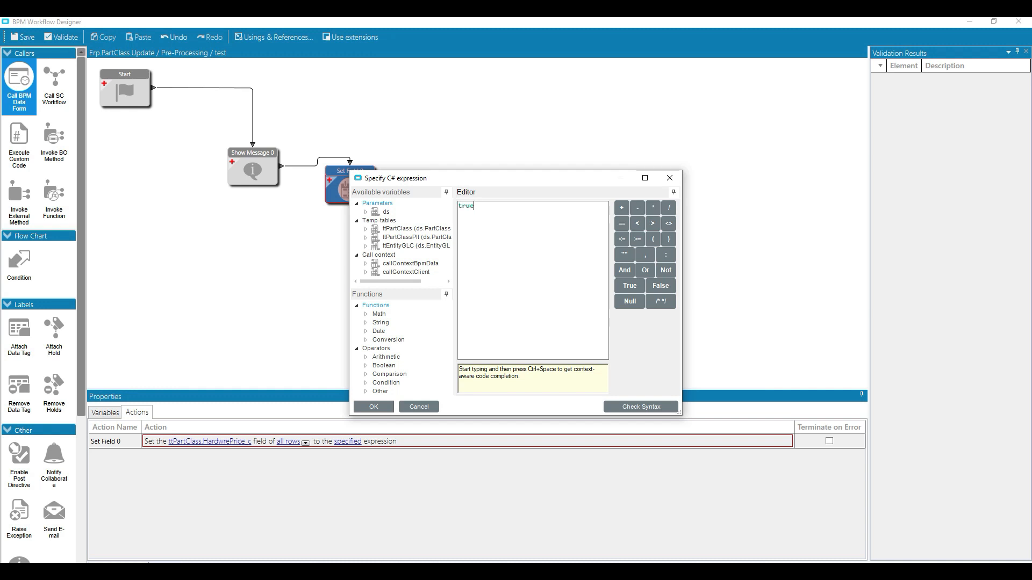
left_click(640, 406)
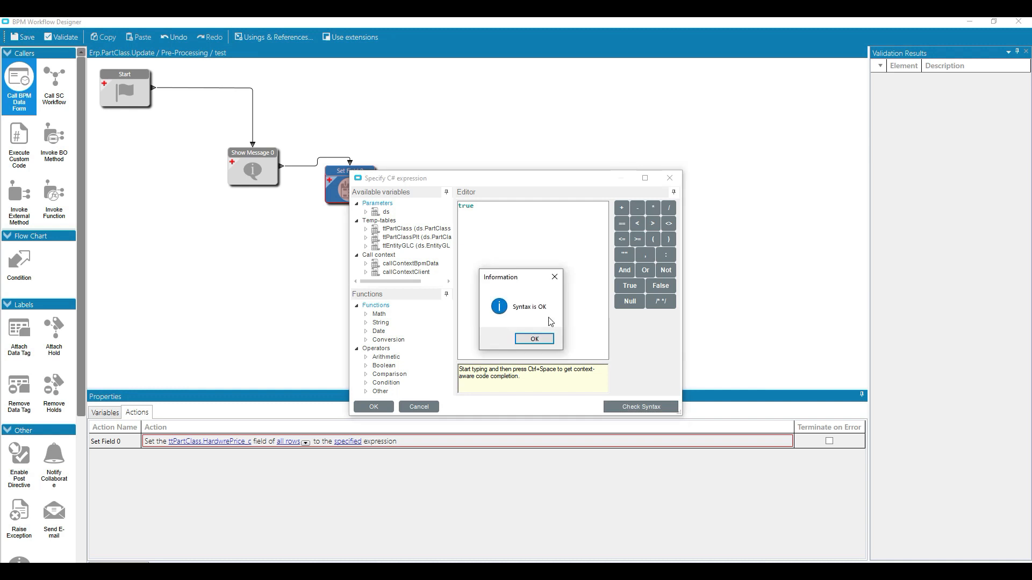
left_click(534, 338)
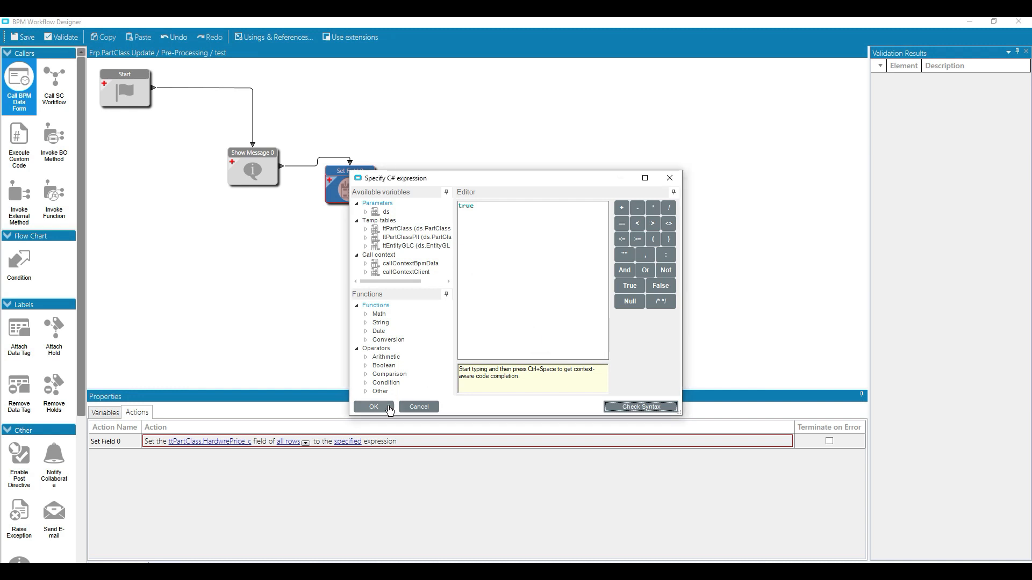
left_click(375, 407)
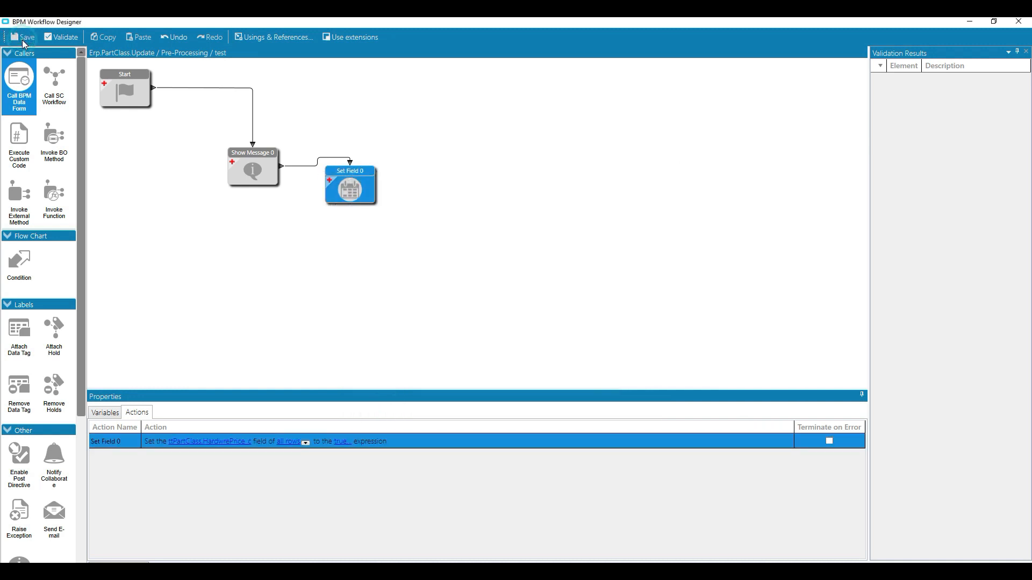
left_click(1019, 21)
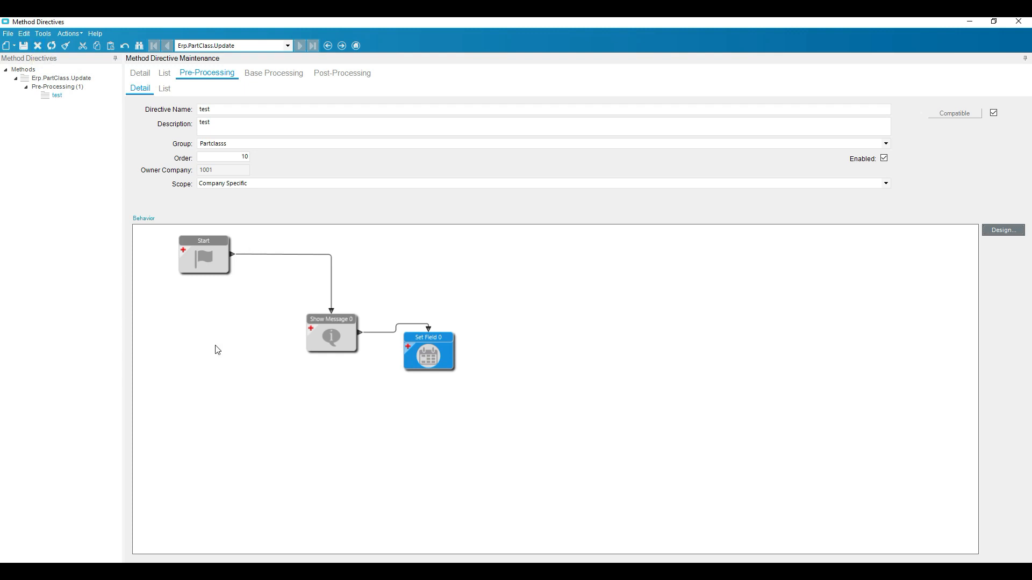
Switch to Part Class Maintenance, change the AUTO part class description to "Automotive2", save it and acknowledge the information message.
key("alt+Tab")
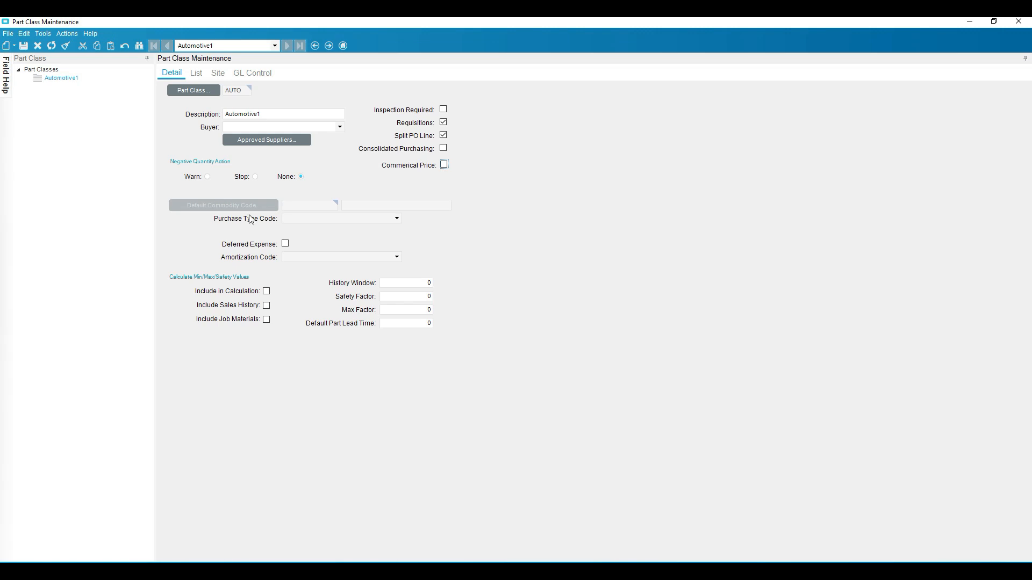
left_click(284, 117)
left_click(272, 126)
left_click(24, 50)
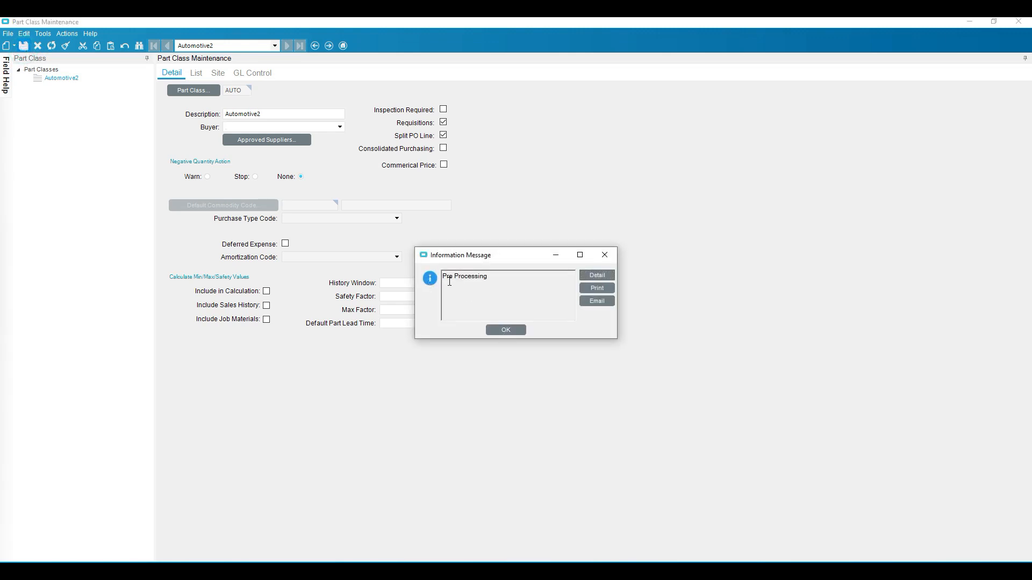
left_click(507, 331)
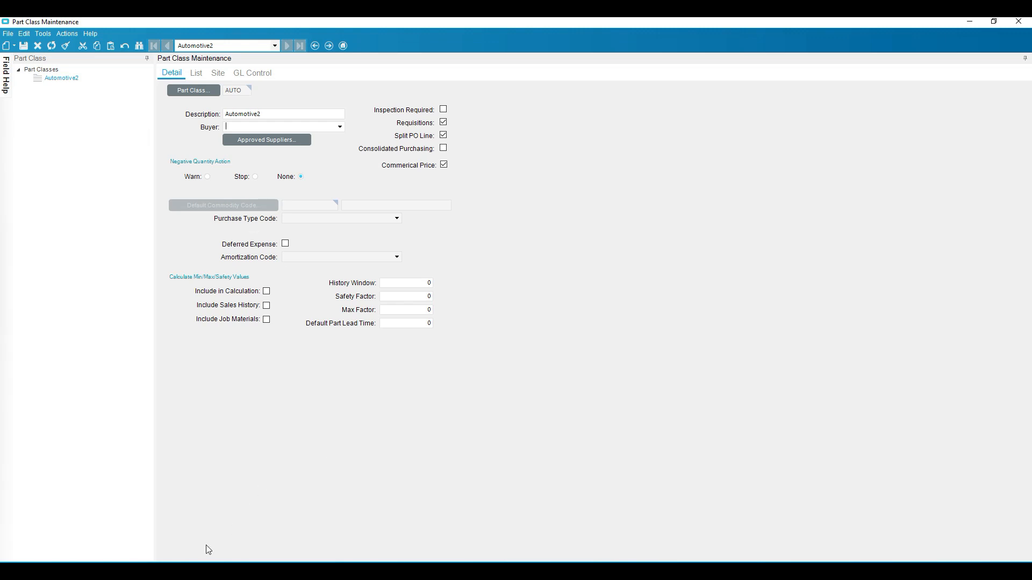
Return to Method Directives, reopen the test directive's workflow and add a Condition element connected after Set Field.
left_click(186, 570)
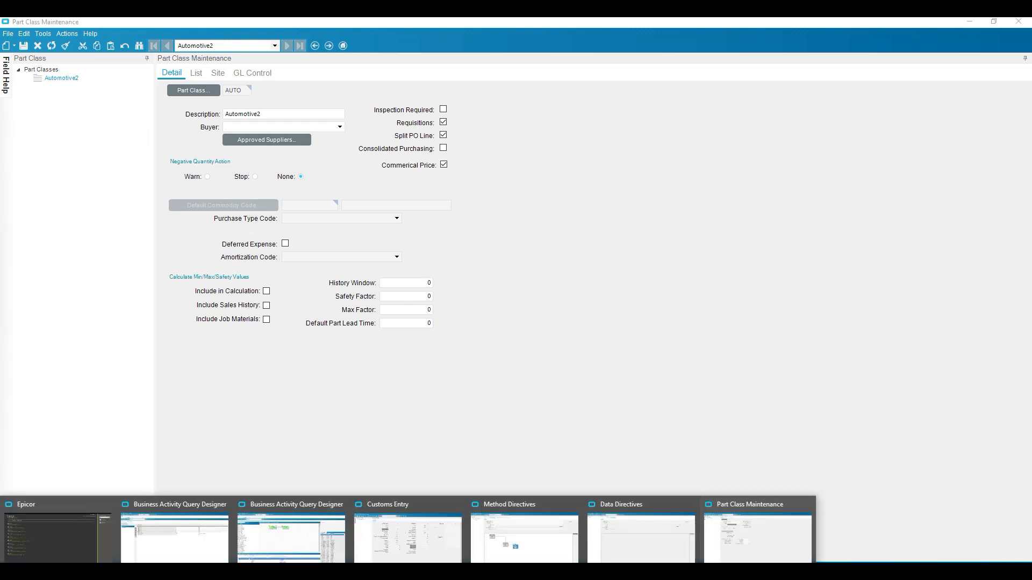
left_click(786, 532)
left_click(185, 570)
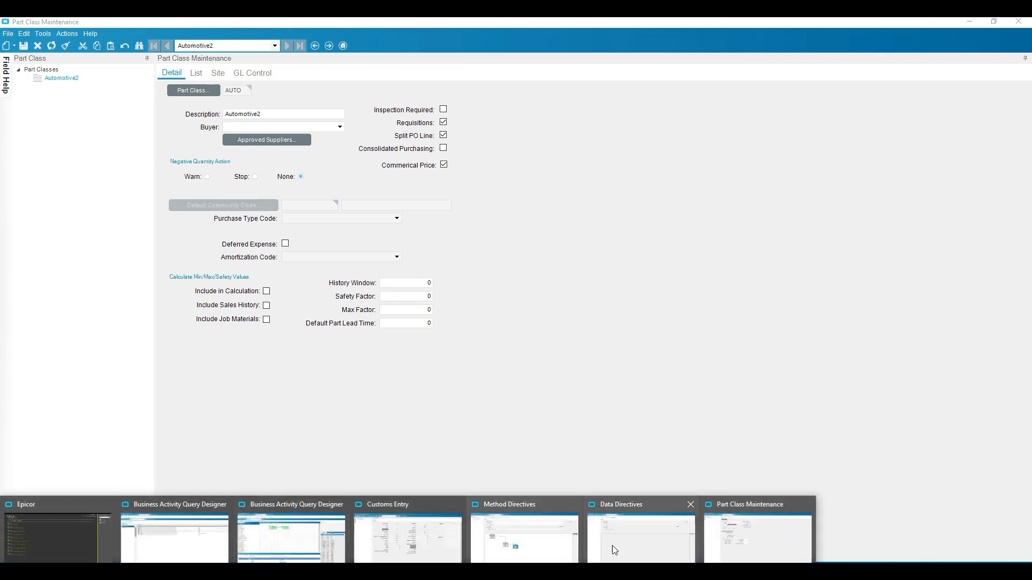
left_click(524, 538)
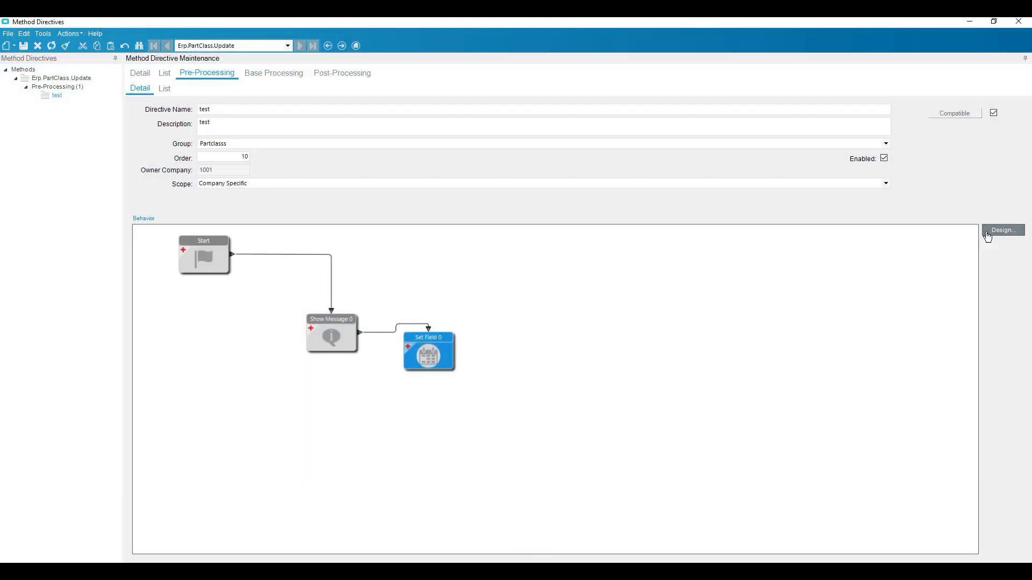
left_click(1003, 230)
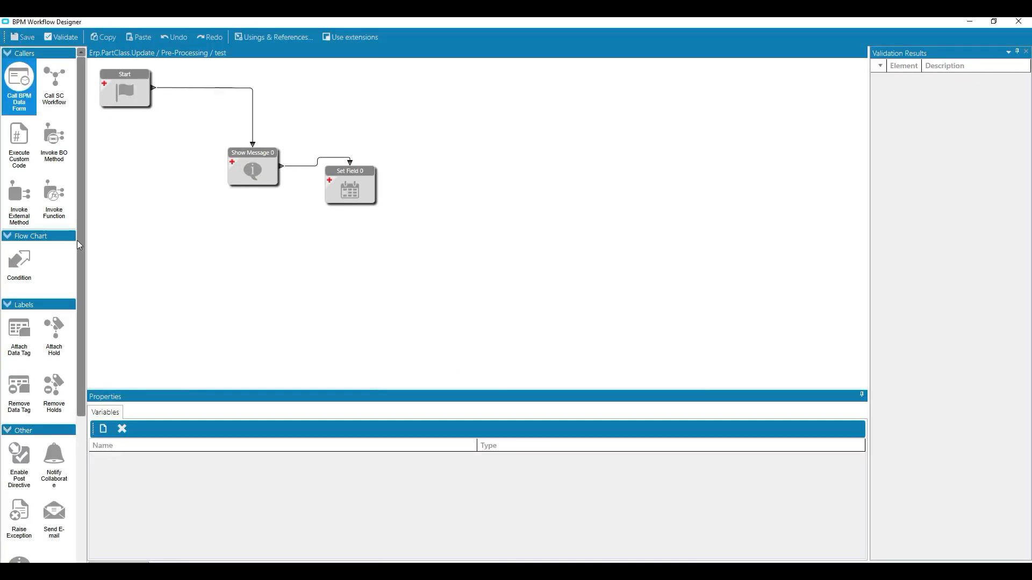
left_click_drag(24, 263, 451, 177)
left_click_drag(379, 188, 476, 172)
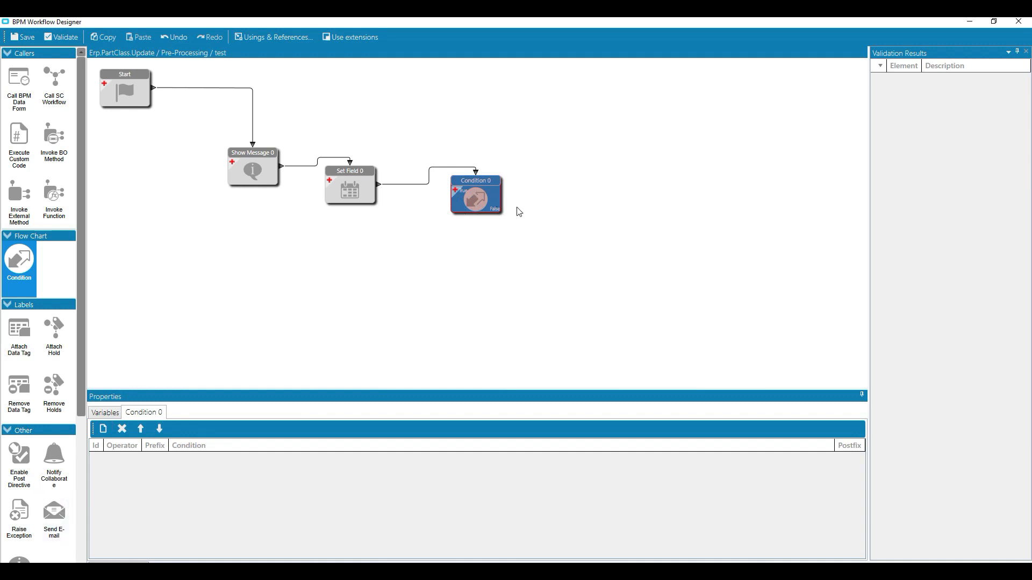
Add a row to the Condition element that tests whether the specified field of the changed row is equal to the specified expression.
left_click(103, 433)
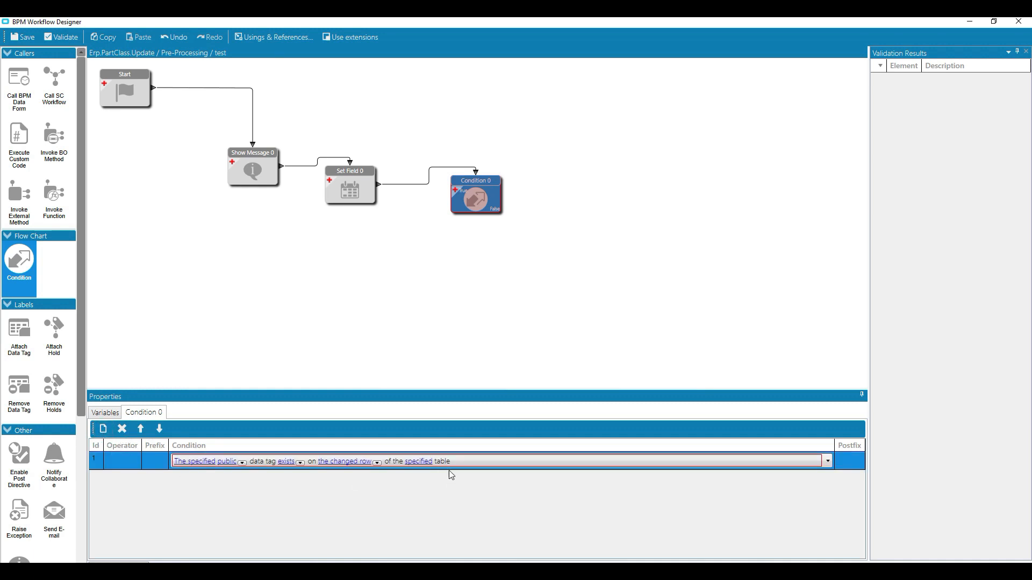
left_click(828, 462)
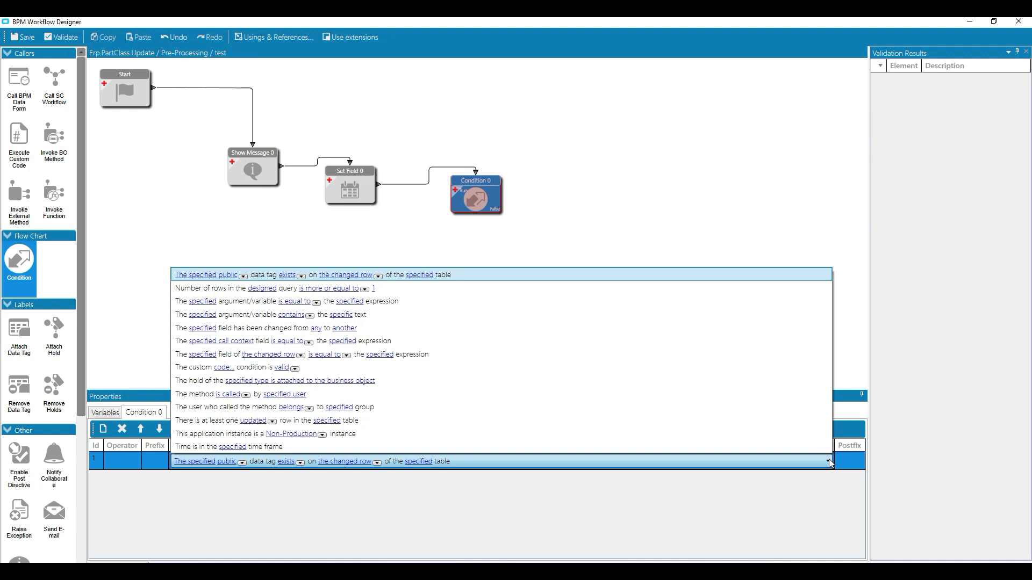
left_click(231, 355)
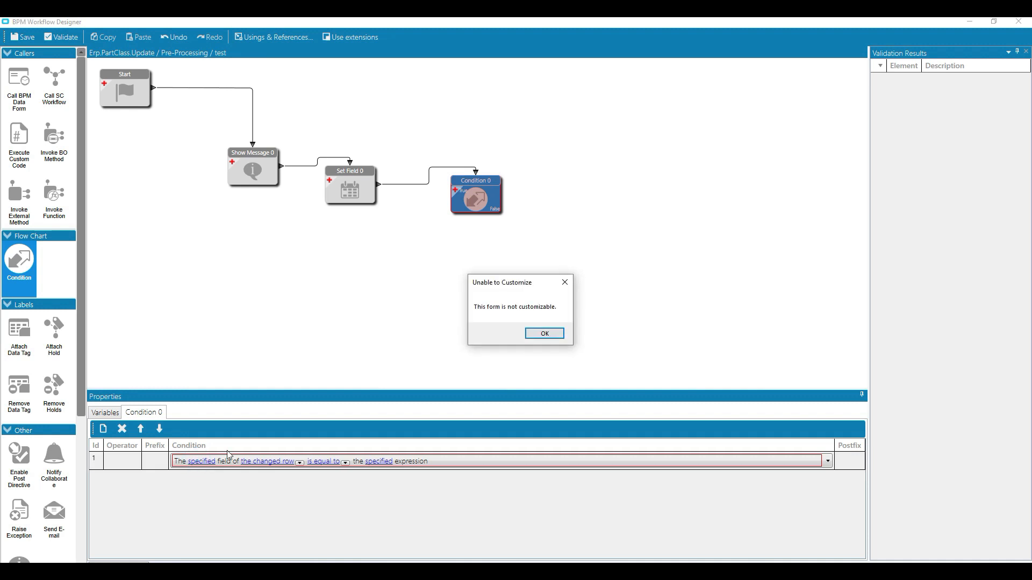
left_click(553, 338)
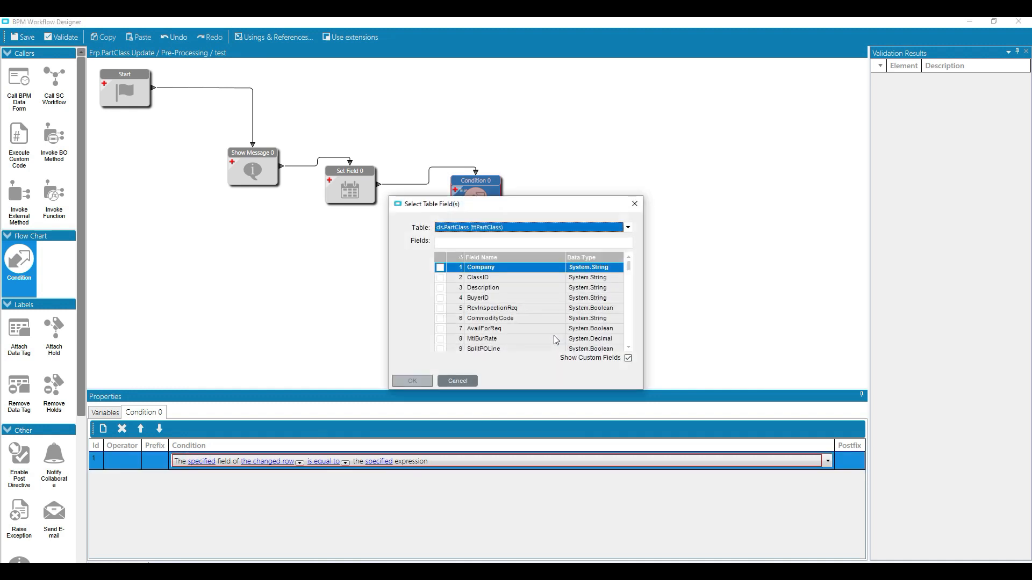
scroll(562, 318, "down", 8)
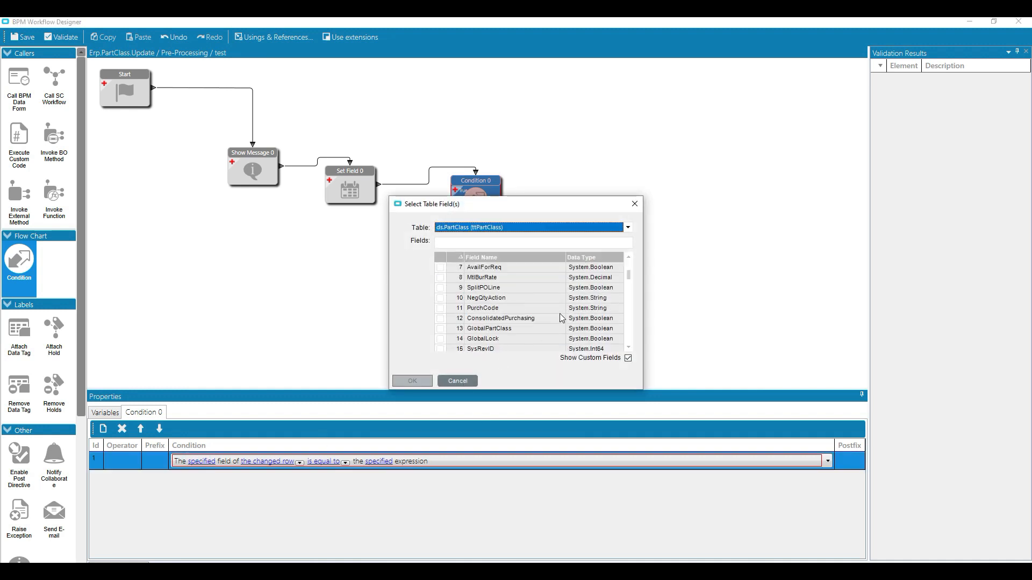
scroll(562, 318, "down", 5)
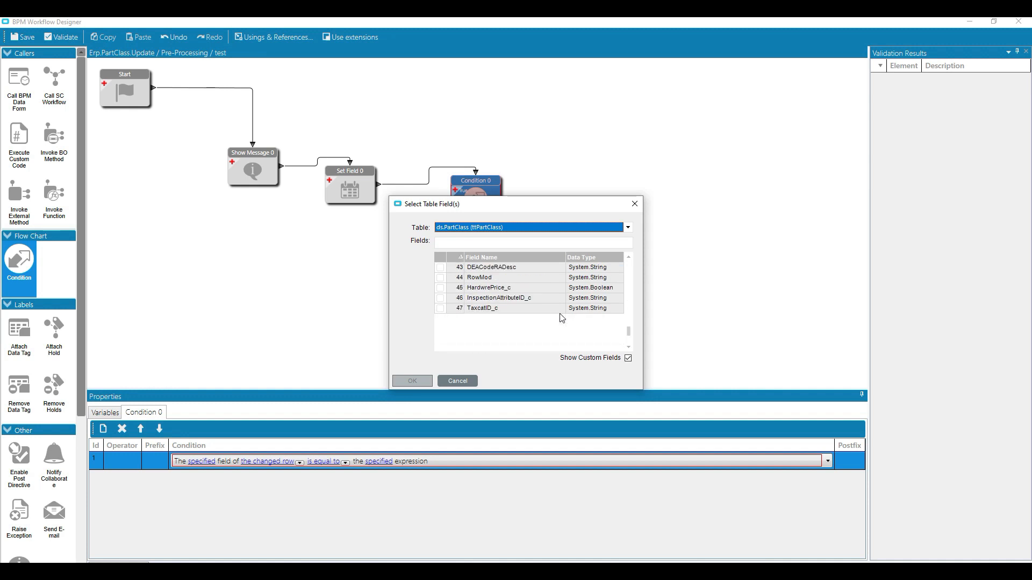
scroll(562, 318, "up", 2)
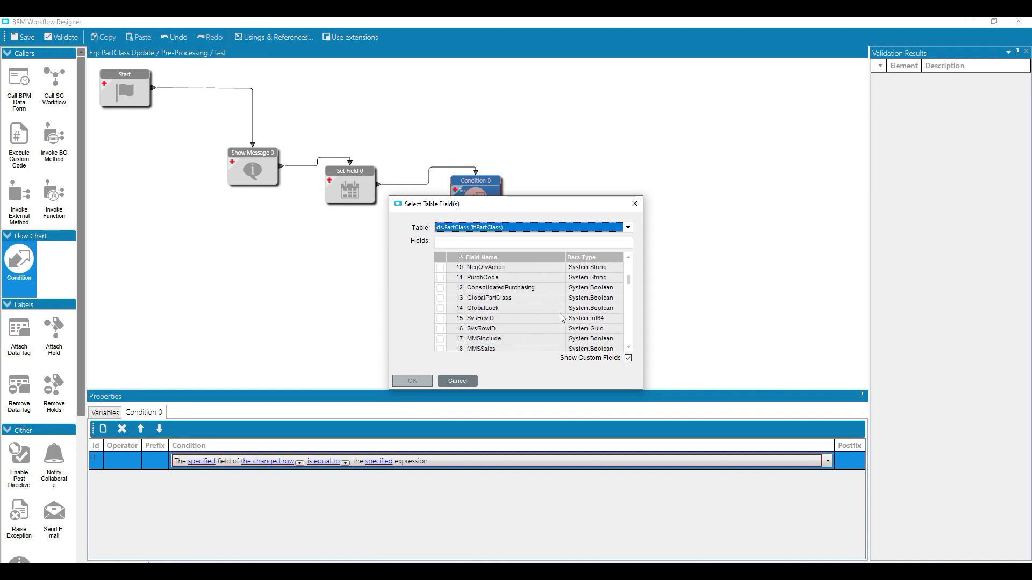
left_click(457, 381)
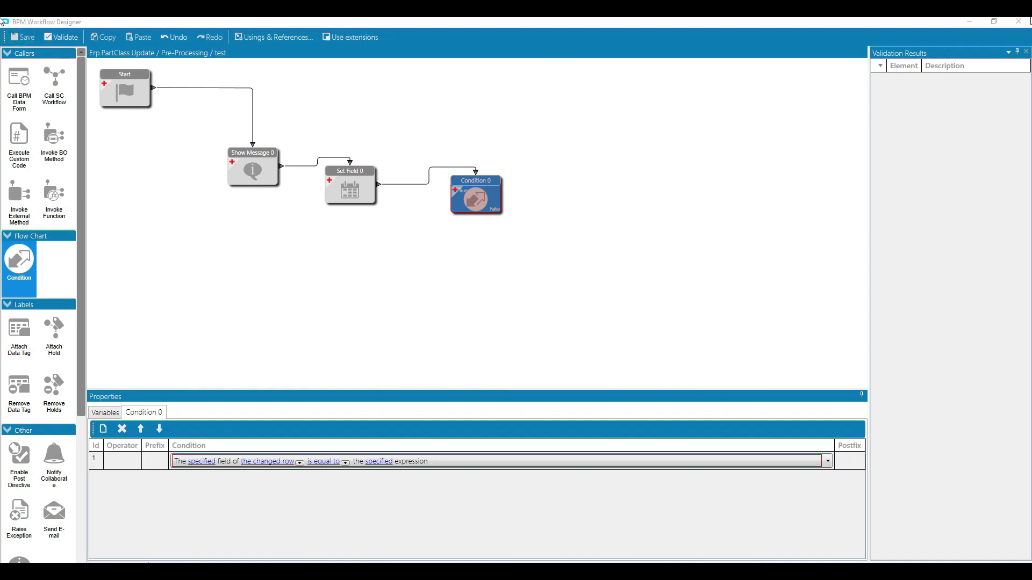
Close the workflow designer, look over the AUTO record's fields in Part Class Maintenance, and return to Method Directives.
left_click(1018, 22)
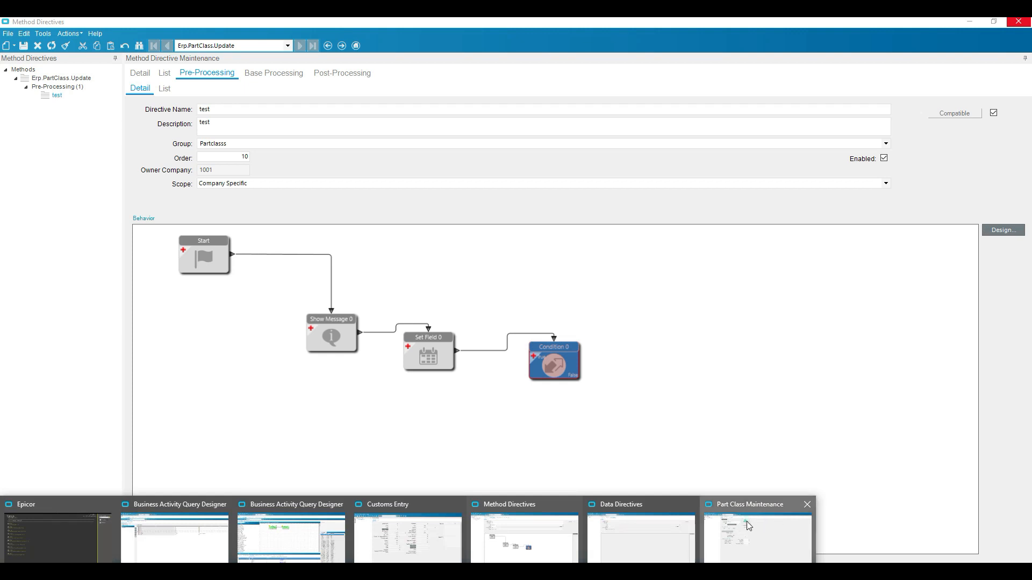
left_click(749, 526)
left_click(397, 284)
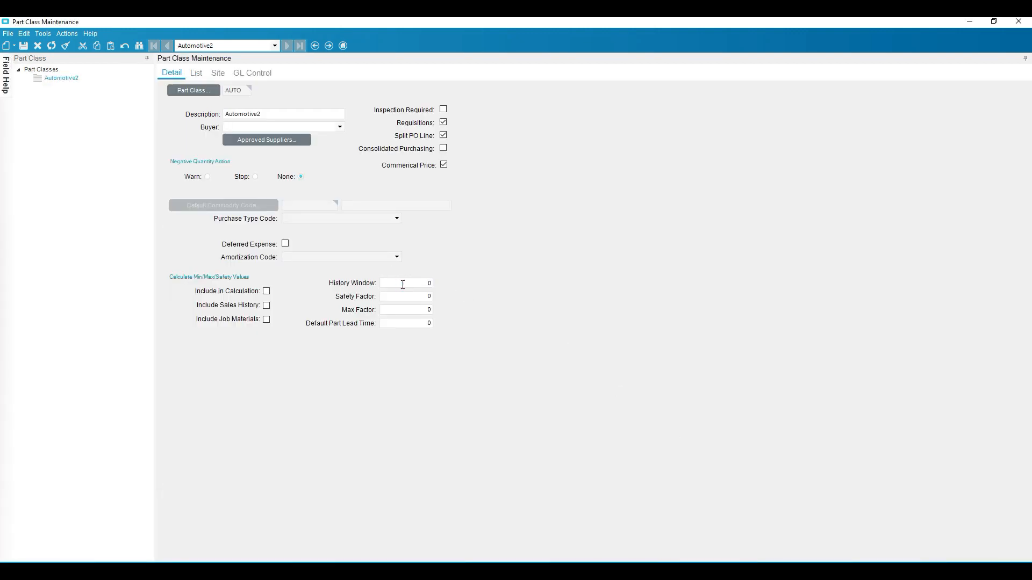
left_click(69, 44)
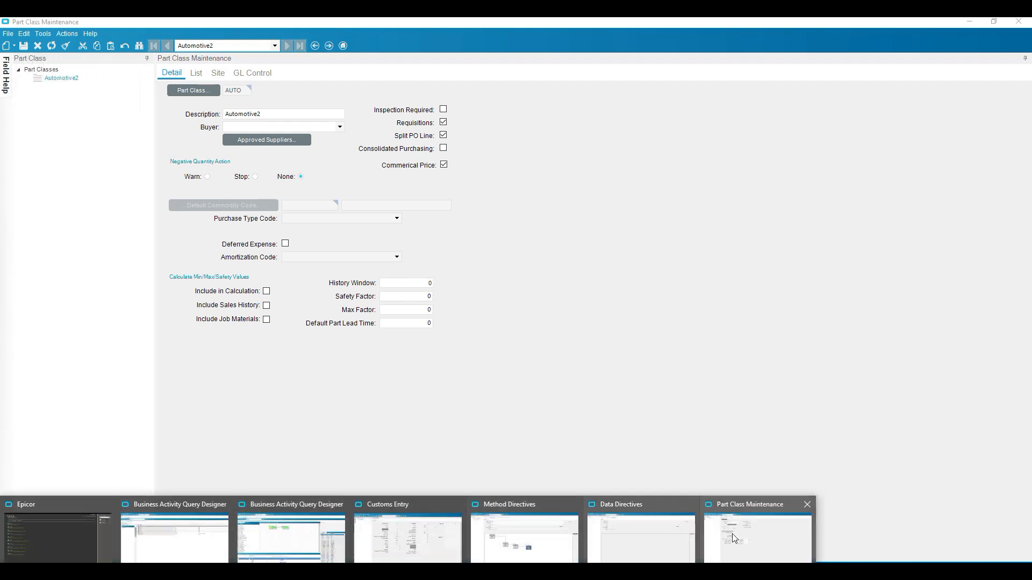
left_click(495, 544)
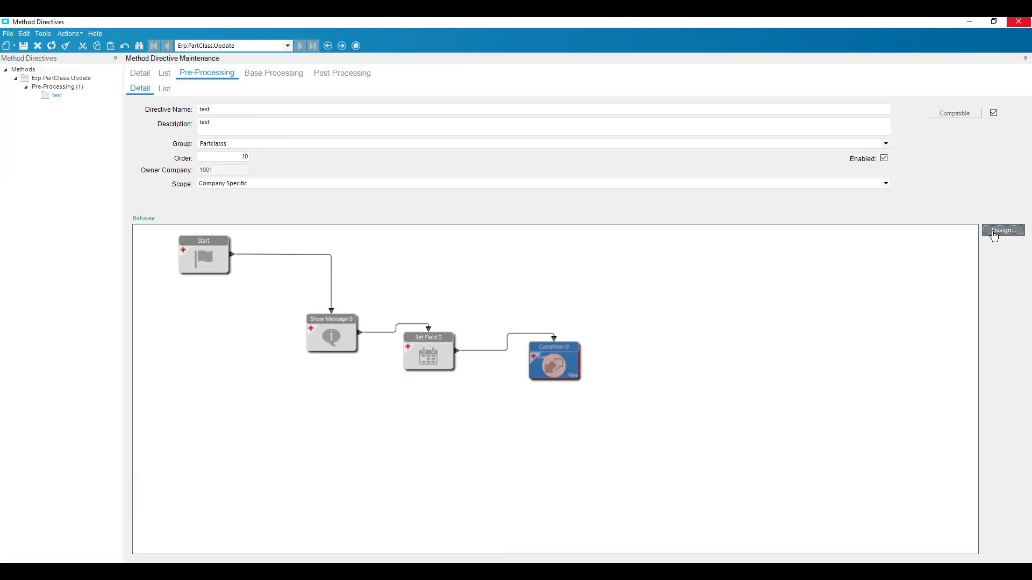
Reopen the test directive's workflow design and set the Condition row's specified field to MMSHistory of the ttPartClass table.
left_click(1002, 230)
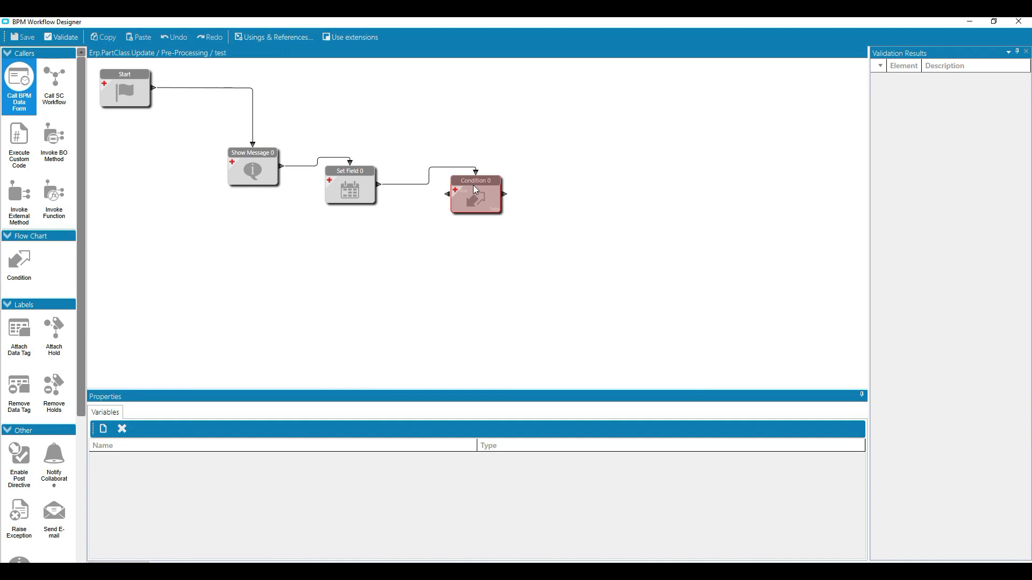
left_click(475, 190)
left_click(197, 463)
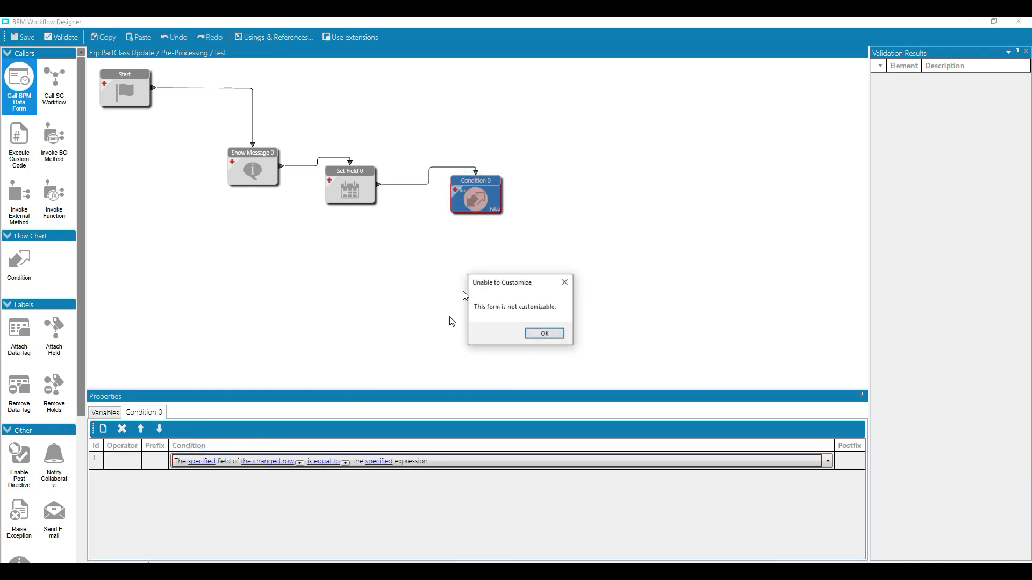
left_click(544, 333)
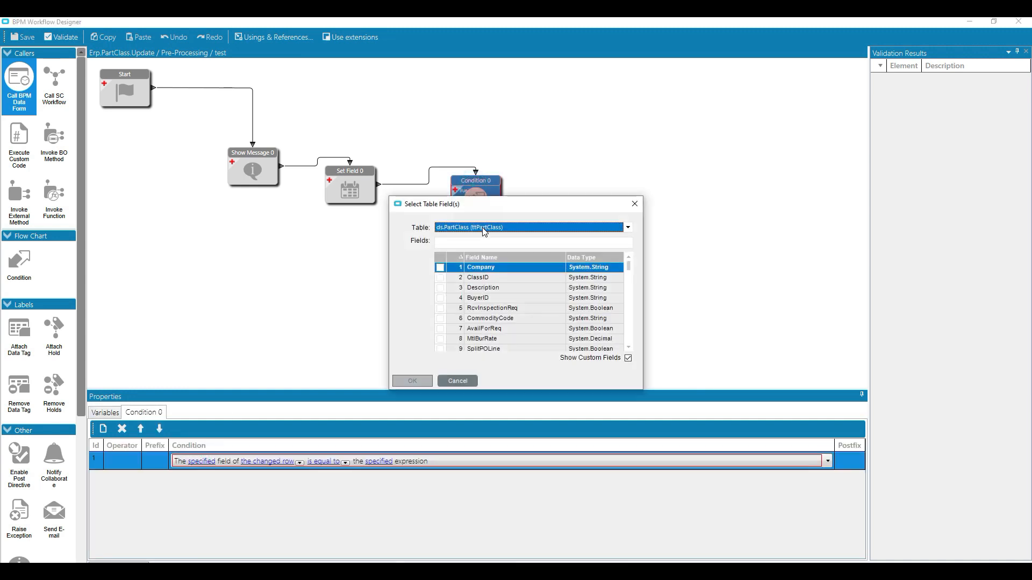
left_click(483, 242)
type("mm")
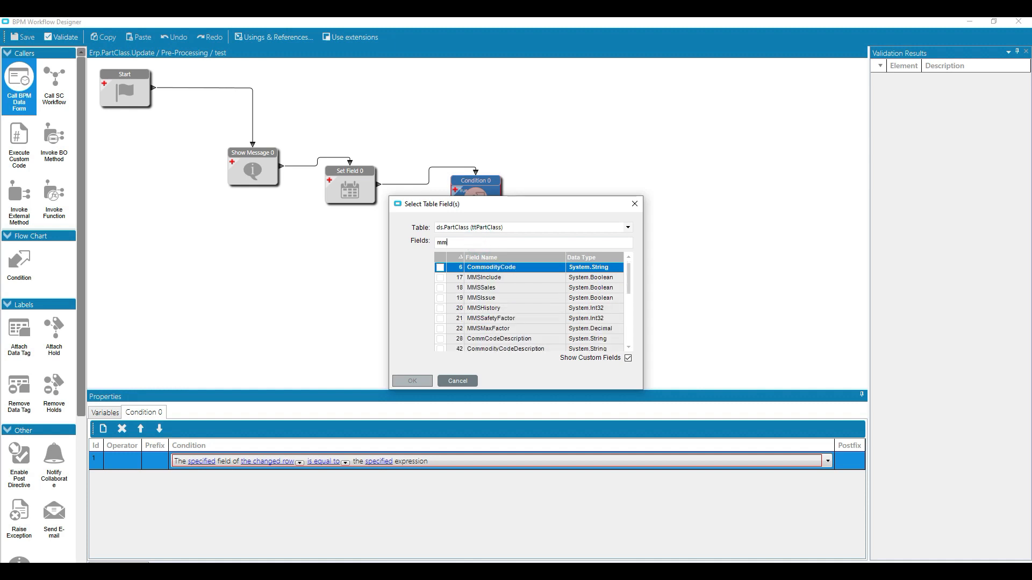
left_click(490, 308)
left_click(440, 308)
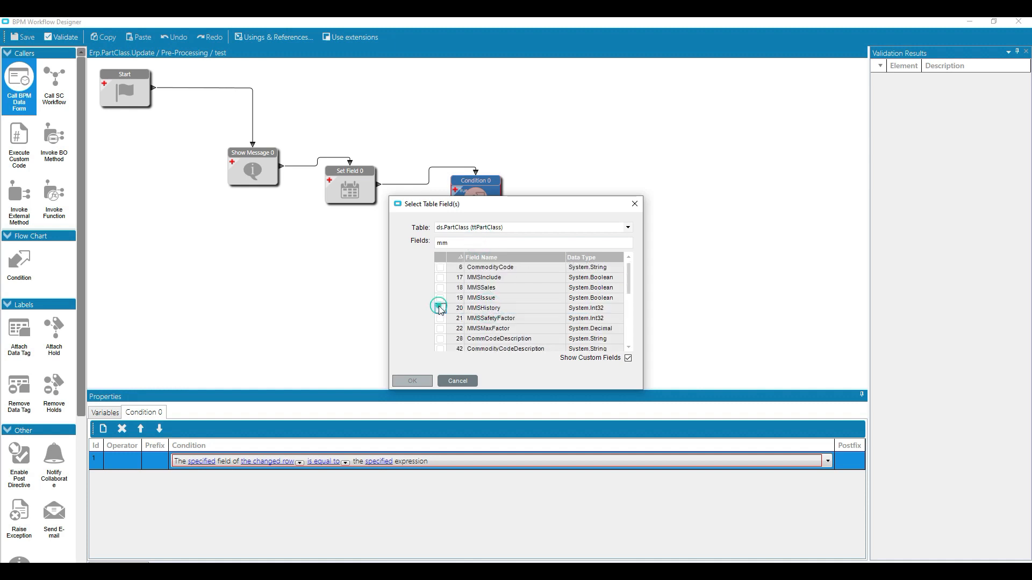
left_click(415, 381)
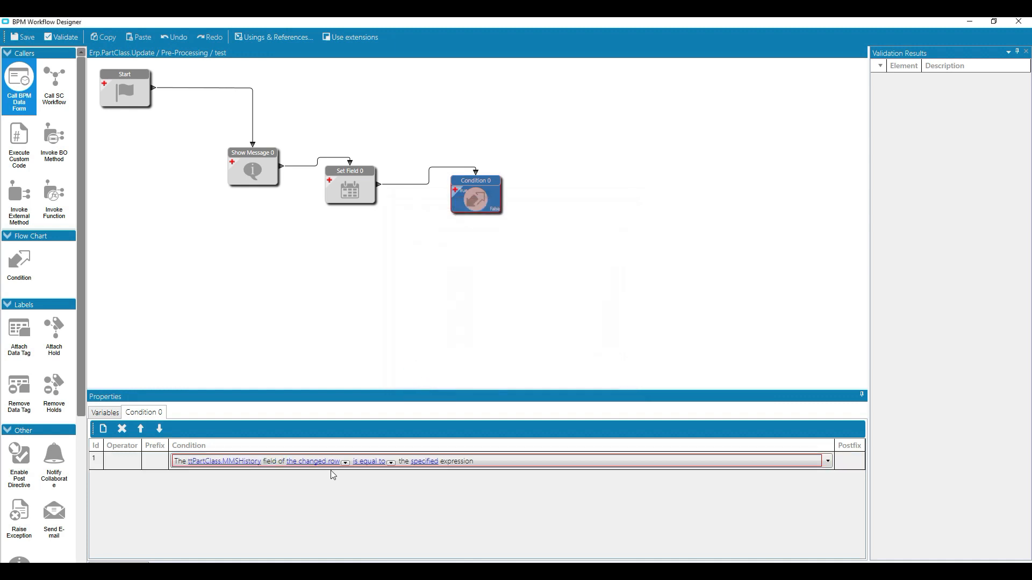
Make the MMSHistory condition apply to all rows and set its comparison to "is not equal to".
left_click(346, 464)
left_click(359, 529)
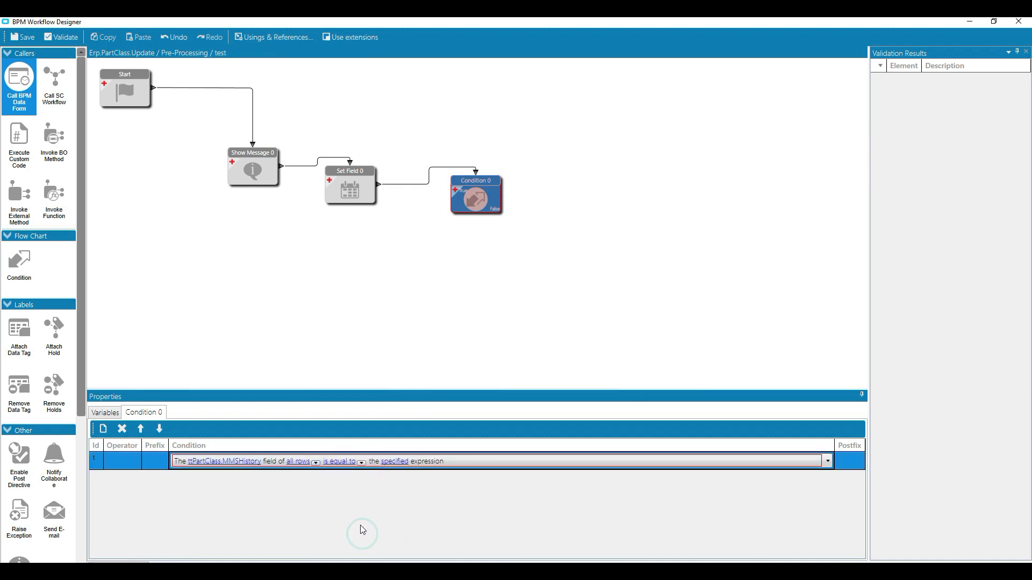
left_click(361, 463)
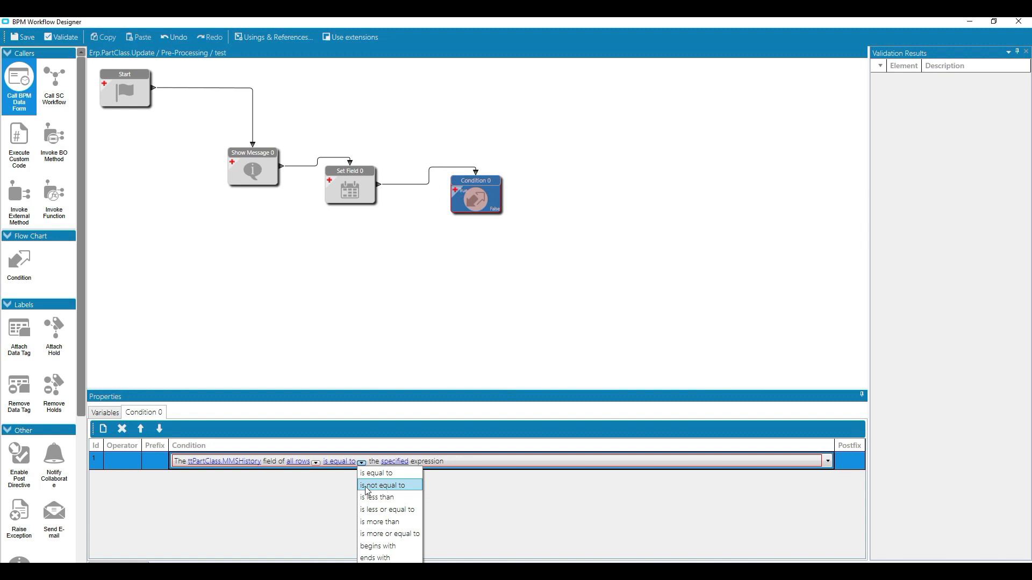
left_click(389, 486)
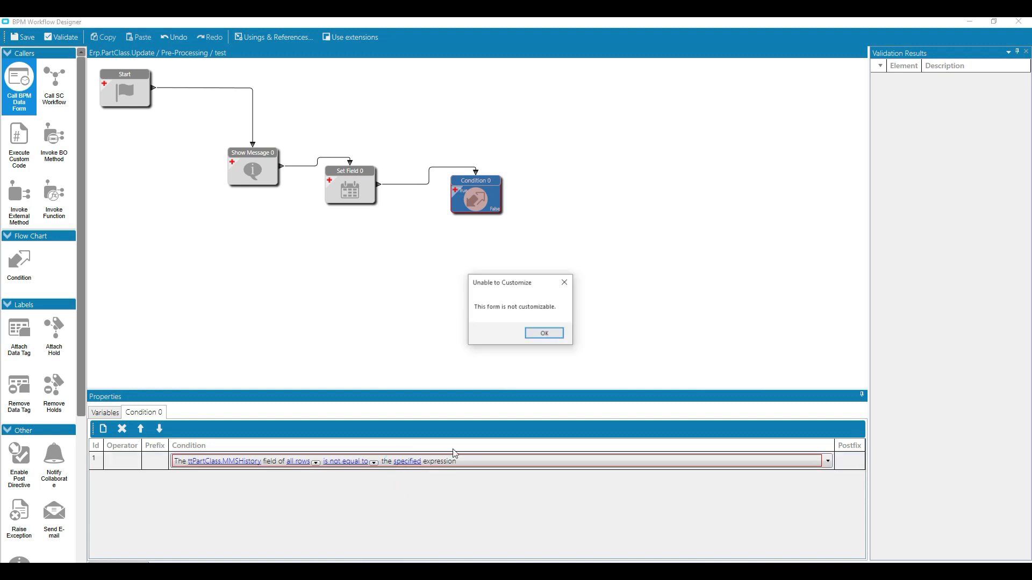
Enter 0 as the condition's C# expression, check its syntax and accept it.
left_click(544, 334)
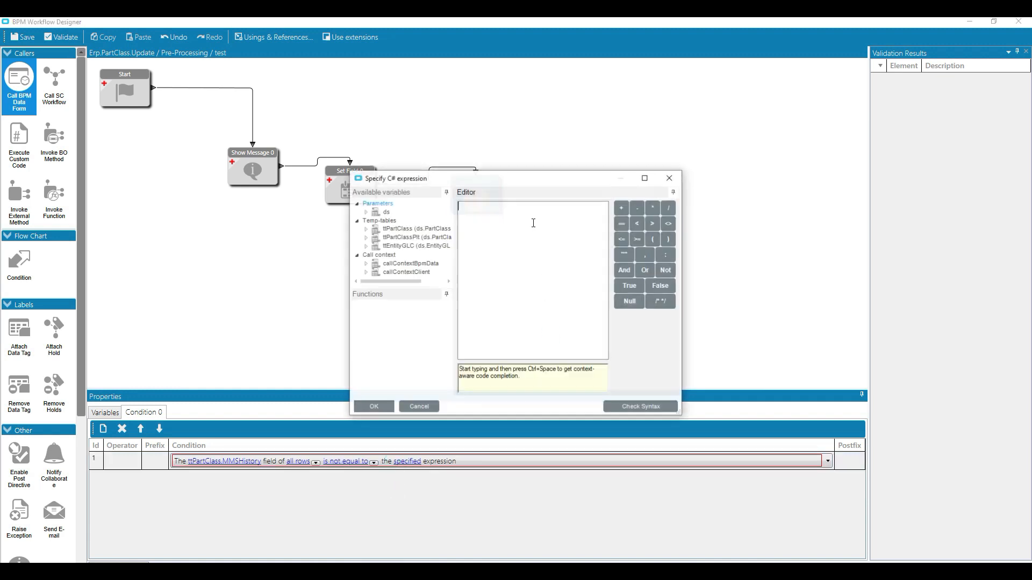
type("0")
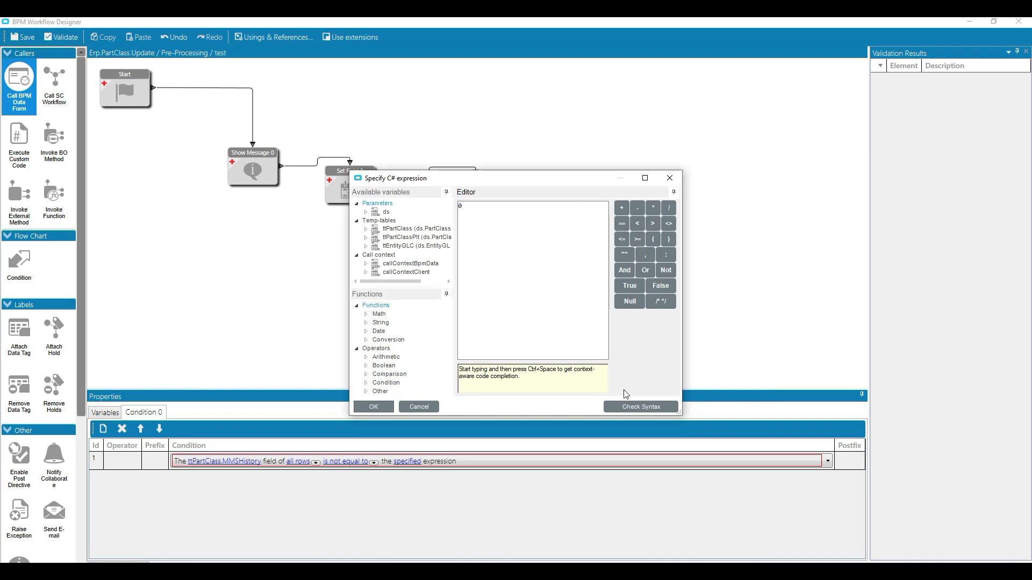
left_click(639, 407)
left_click(533, 344)
left_click(379, 406)
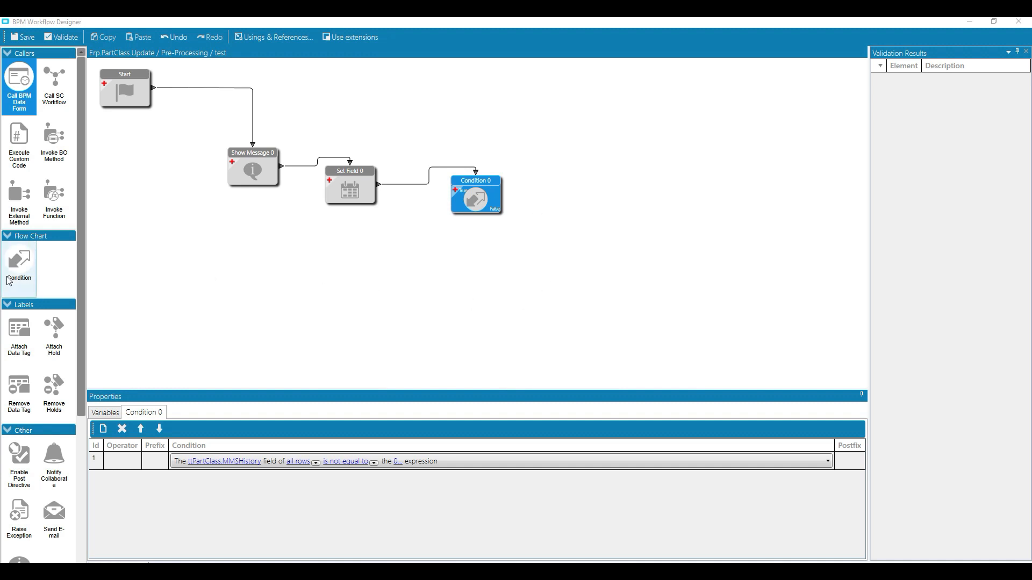
Add a Raise Exception element beside the Condition element and connect the condition's output to it.
scroll(9, 281, "down", 1)
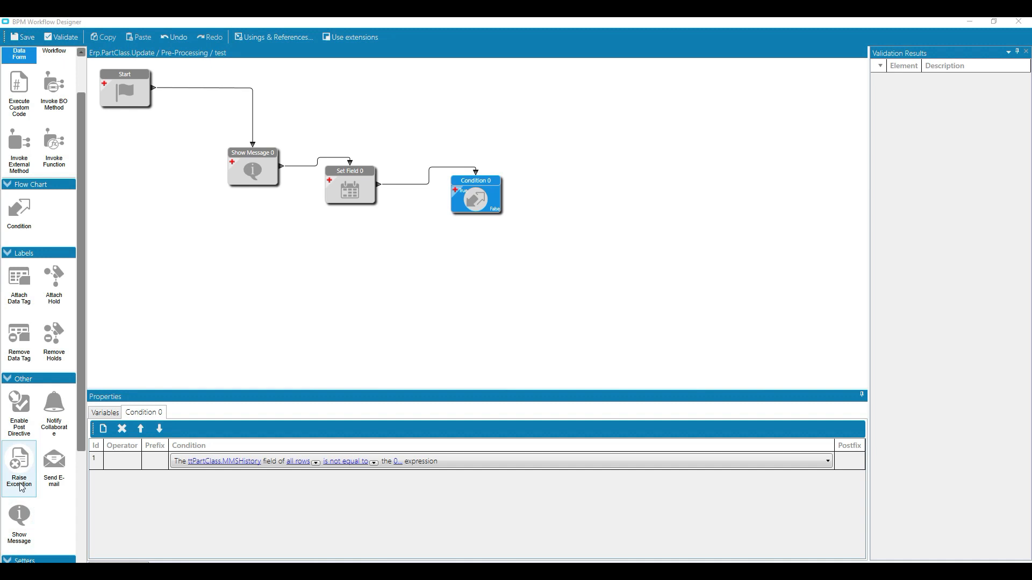
left_click_drag(22, 487, 564, 223)
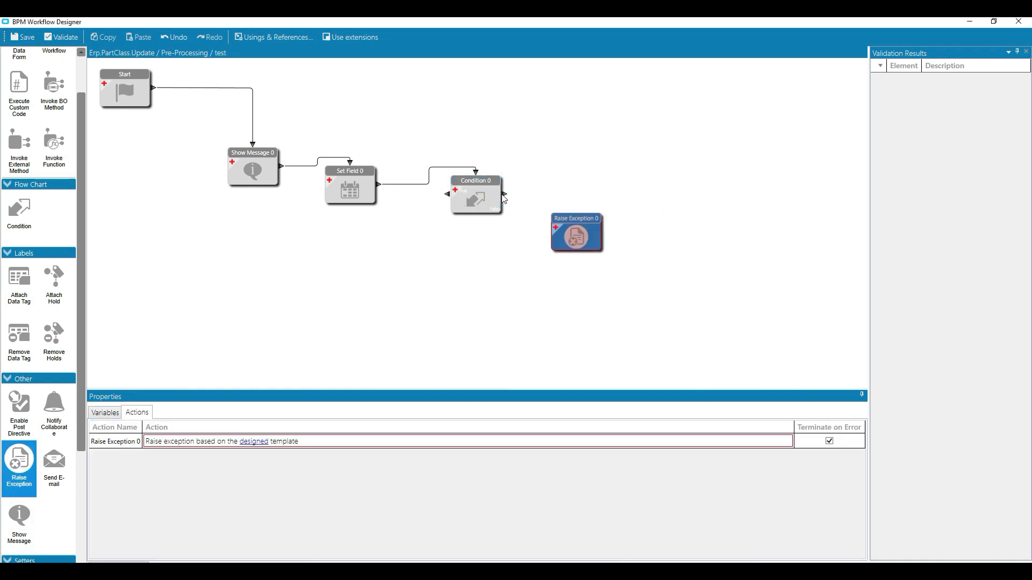
left_click_drag(504, 198, 576, 216)
Design the MyError exception template with severity Error and the message "history should be greater than 0".
left_click(257, 442)
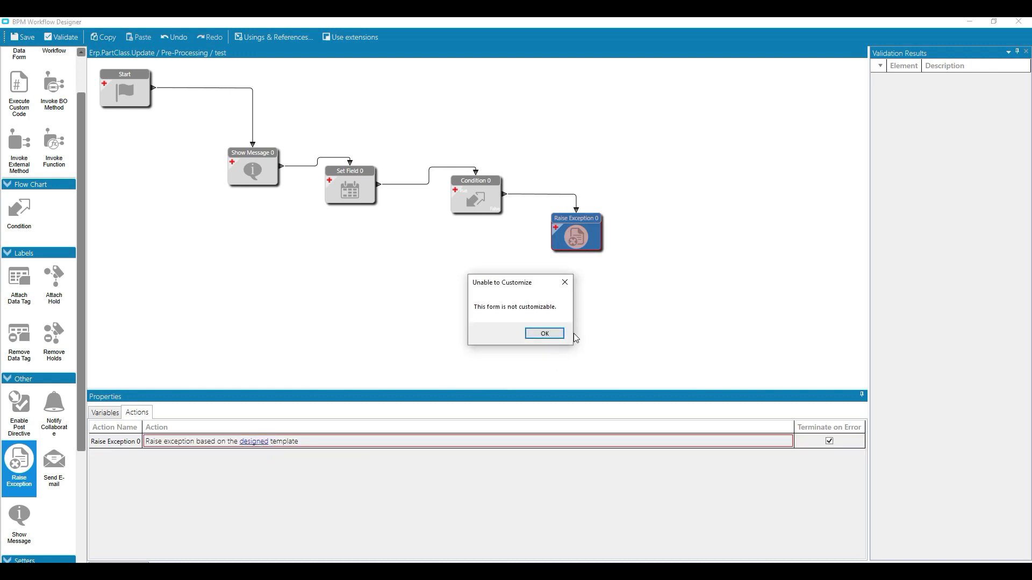
left_click(540, 333)
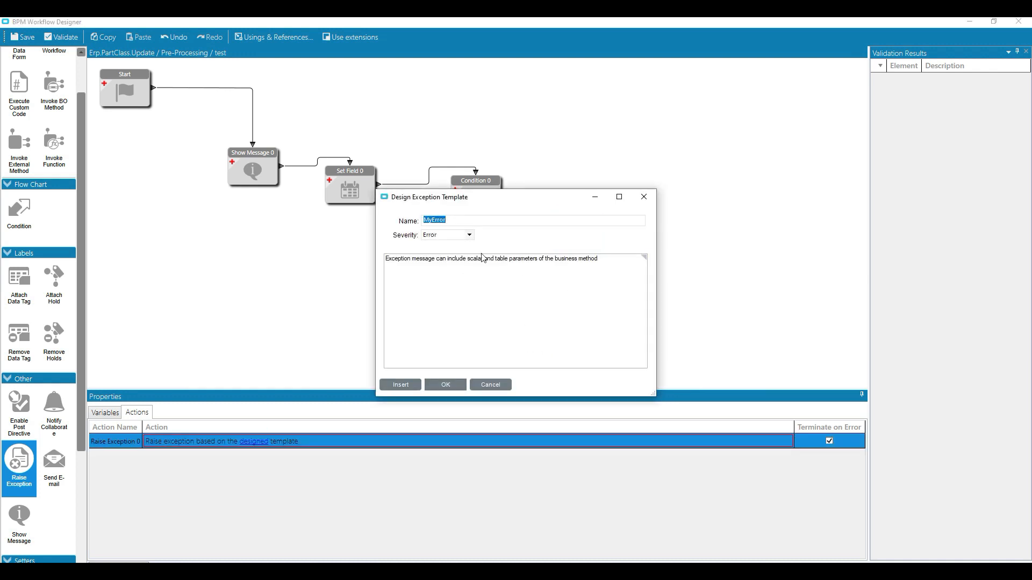
left_click(453, 220)
left_click_drag(619, 264, 300, 265)
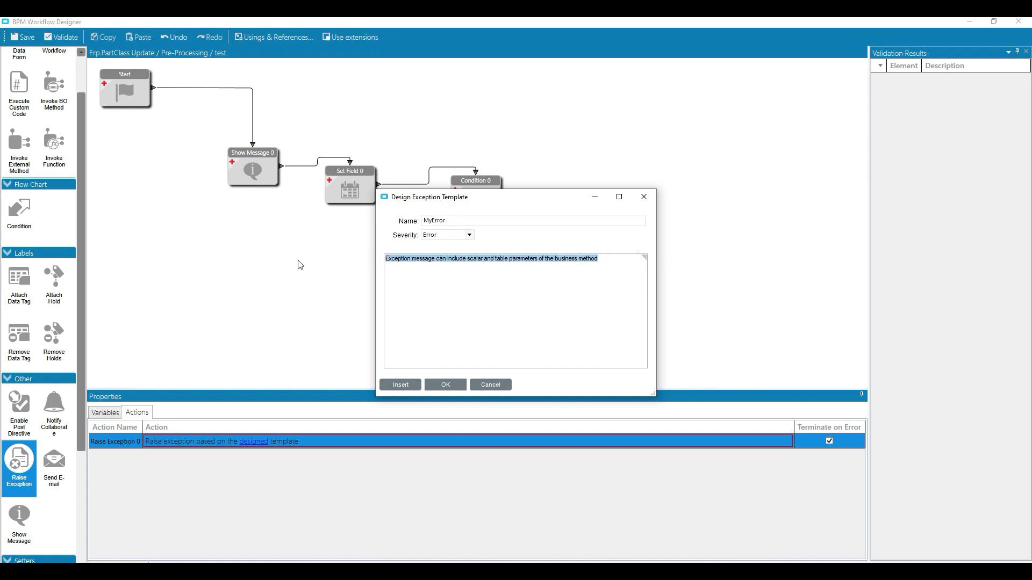
key("Delete")
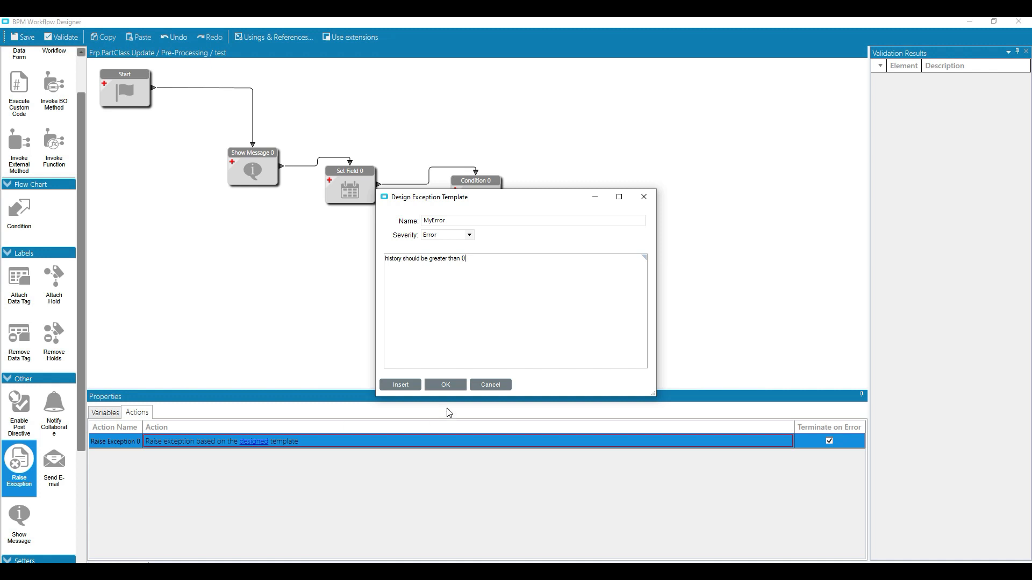
left_click(446, 384)
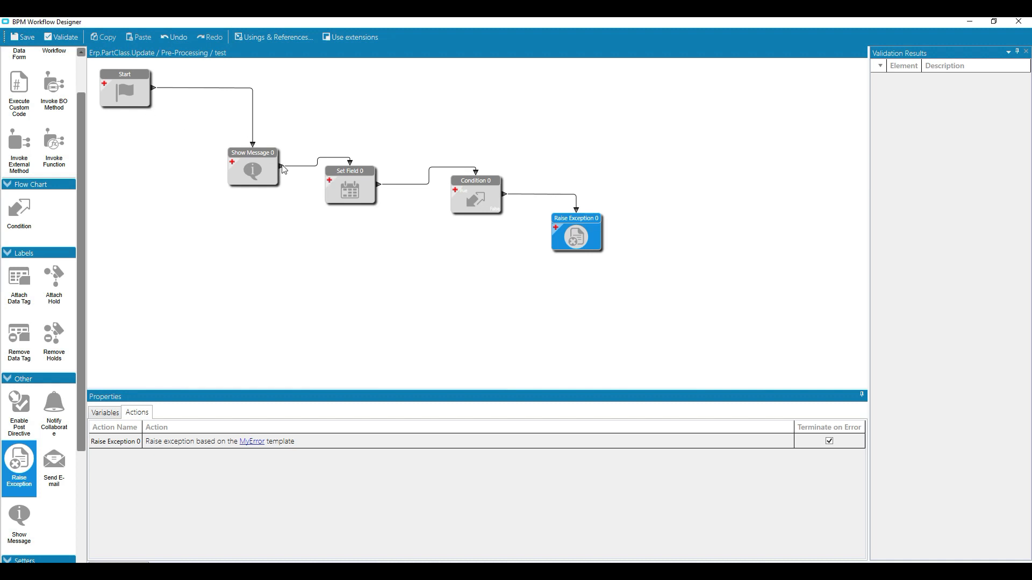
Review the Set Field element's action, close the workflow designer and switch to Part Class Maintenance.
left_click(358, 184)
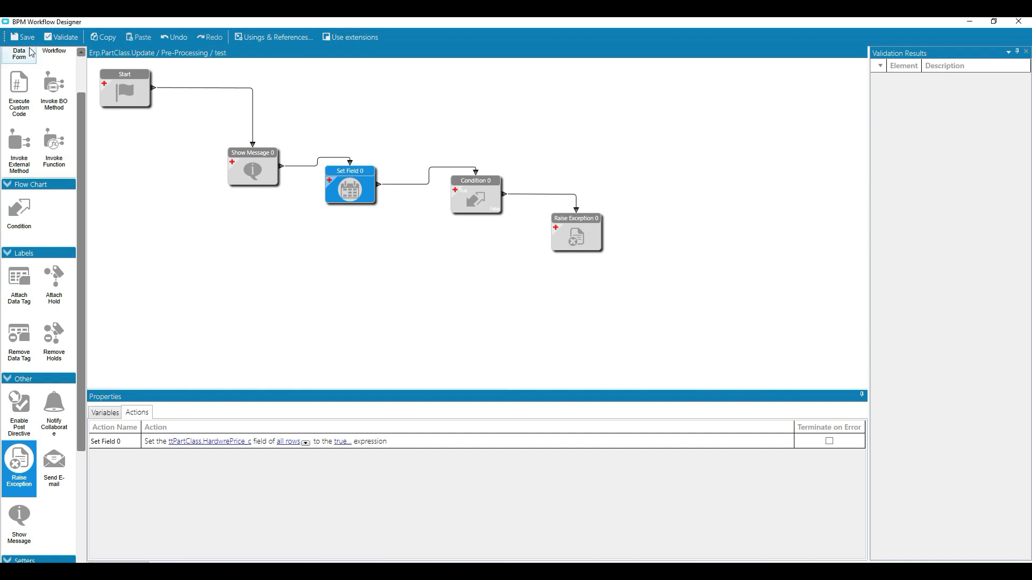
left_click(1017, 24)
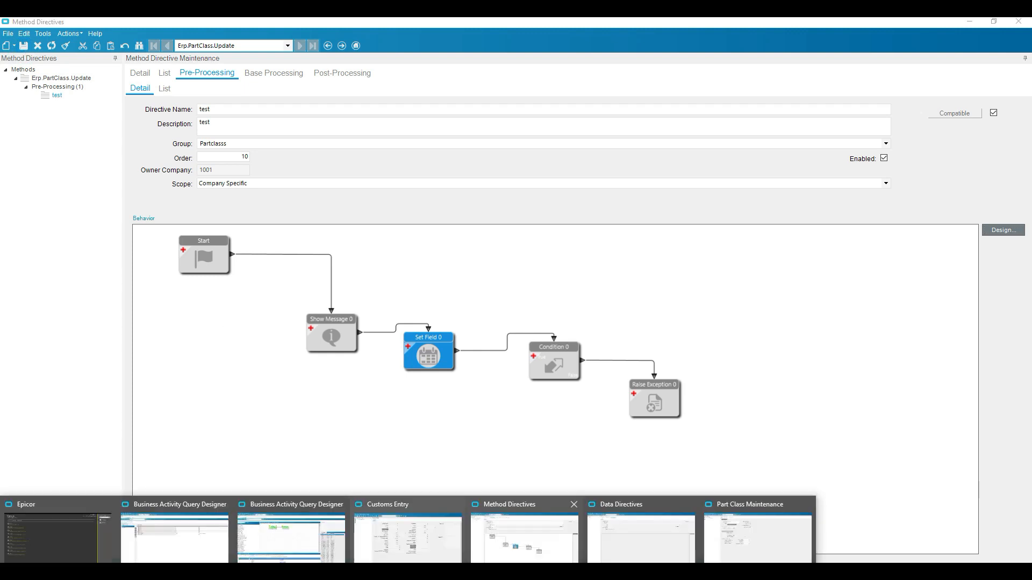
left_click(774, 543)
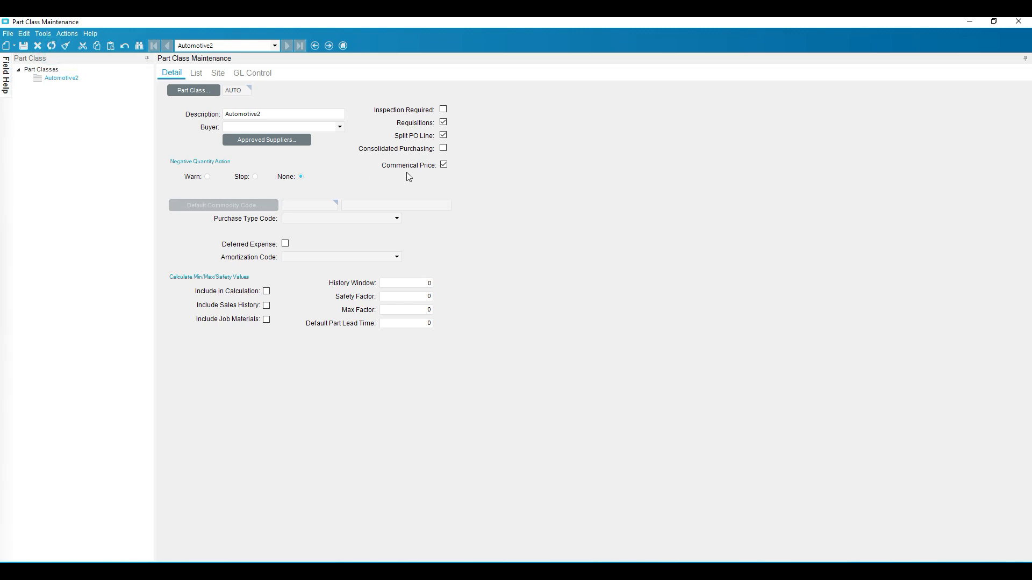
Clear Commerical Price on the AUTO part class, try to save the record and dismiss the resulting dialog.
left_click(444, 165)
left_click(23, 46)
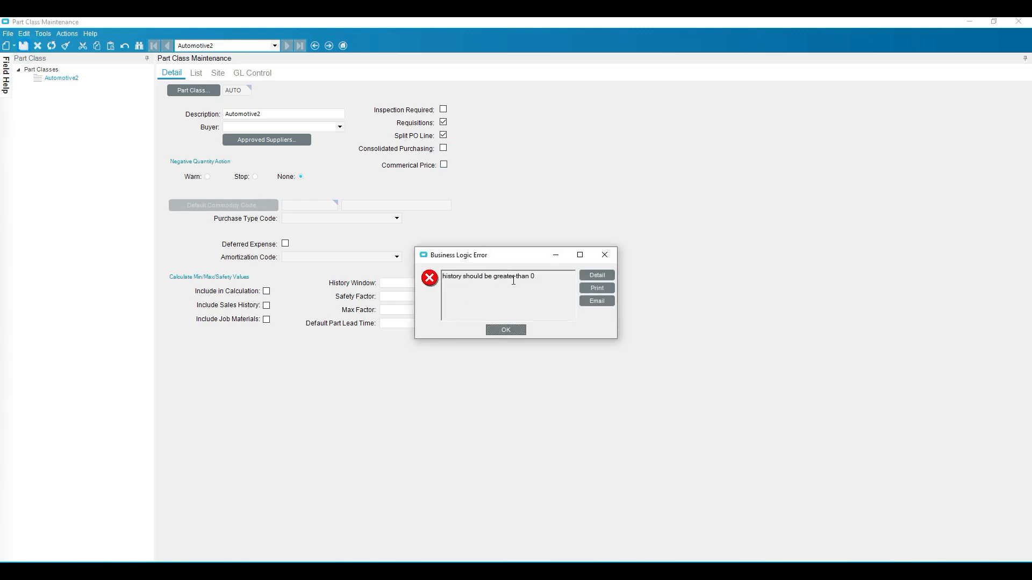
left_click(521, 329)
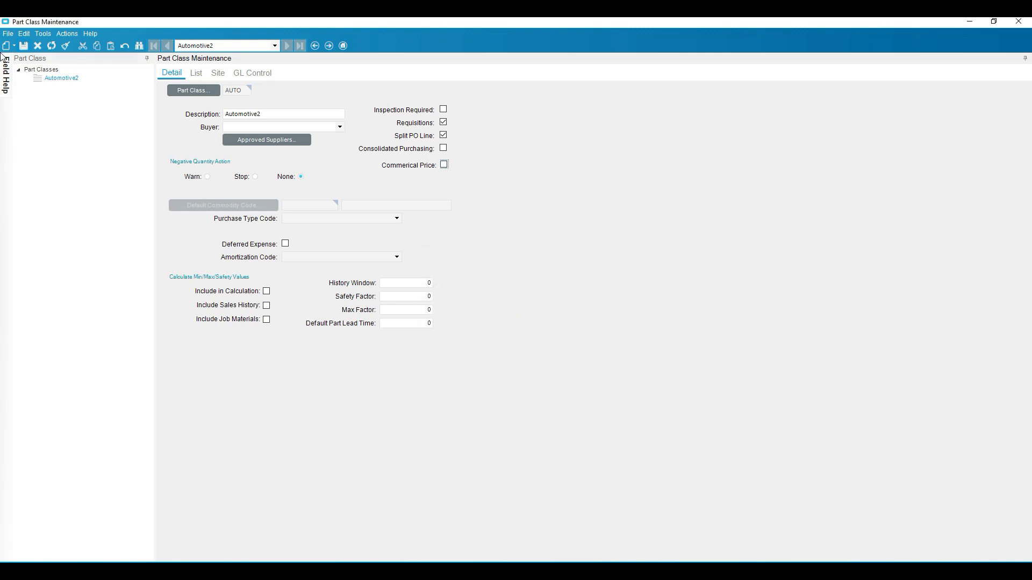
Refresh and clear the part class form, then search for the AUTO part class and load it again.
left_click(52, 46)
left_click(66, 45)
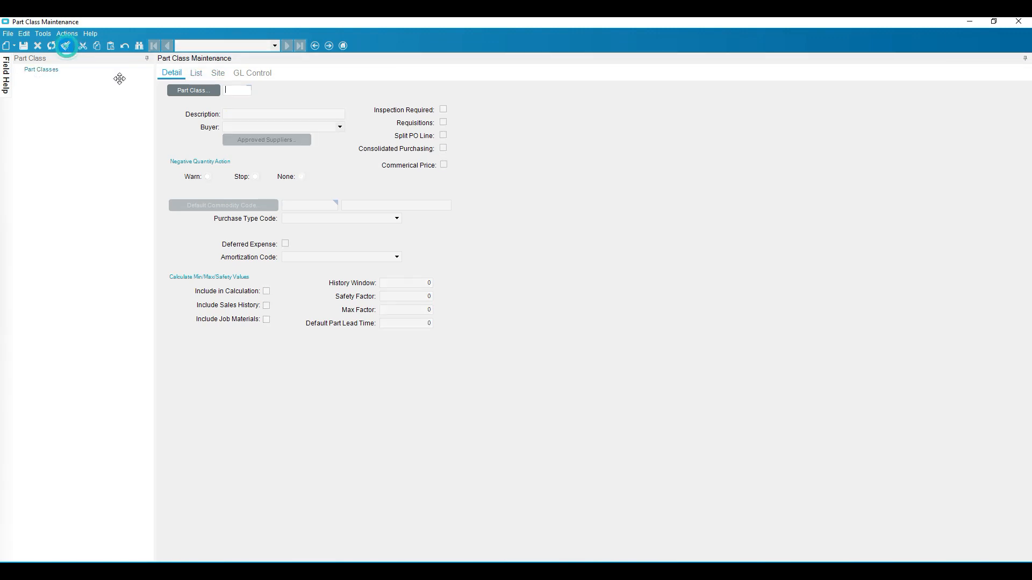
left_click(193, 90)
left_click(615, 87)
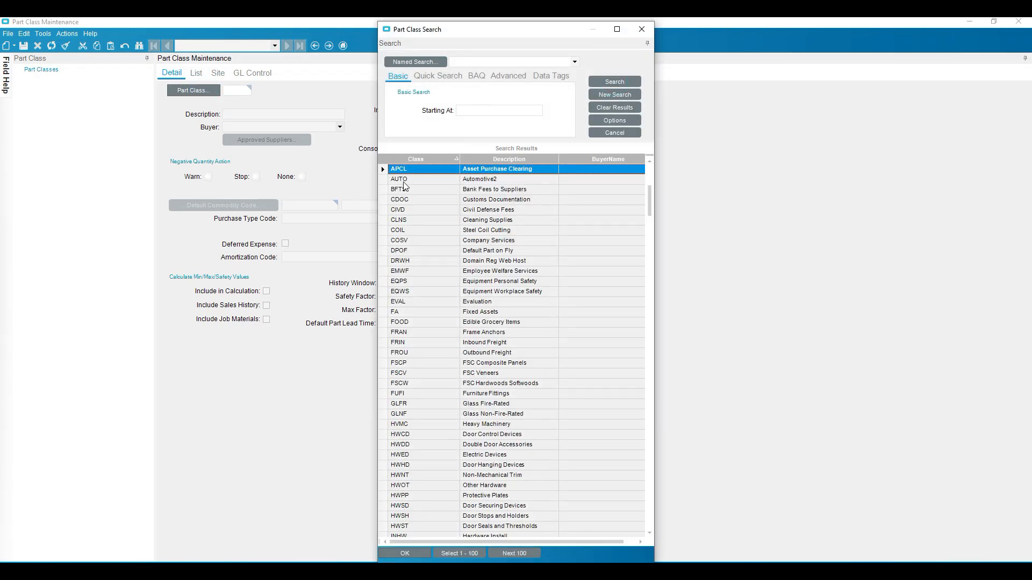
double_click(381, 176)
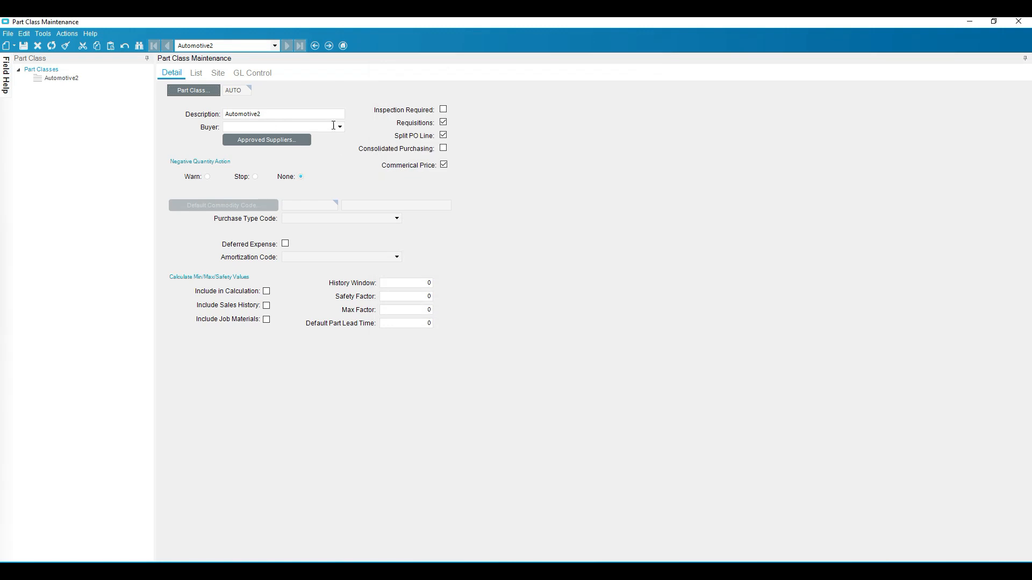
Change the AUTO part class description to "Automotive", try to save it and dismiss the resulting dialog.
left_click(295, 116)
left_click(23, 46)
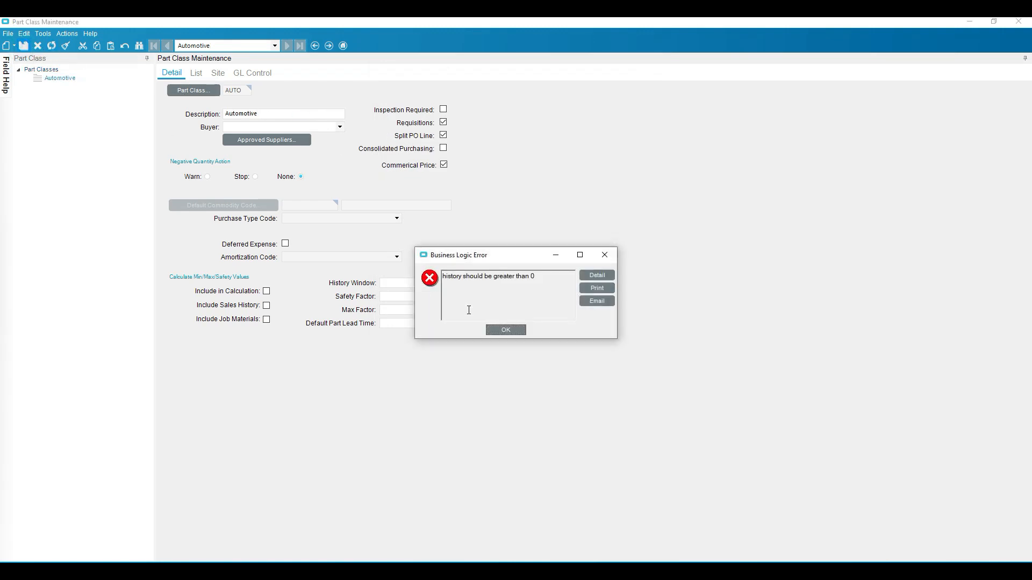
left_click(501, 330)
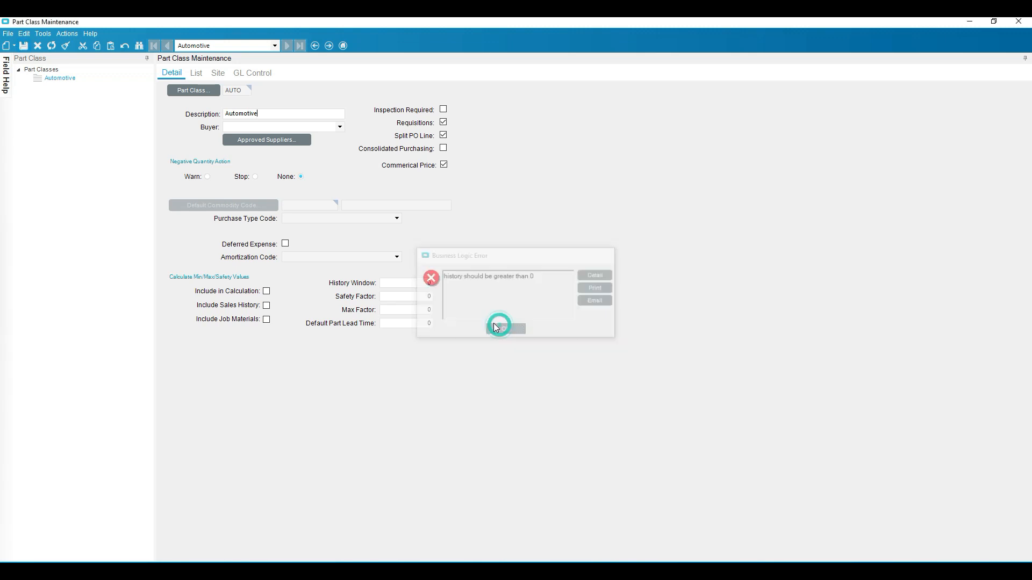
Set the AUTO part class's History Window to 1, save the record and acknowledge the information message.
left_click(411, 283)
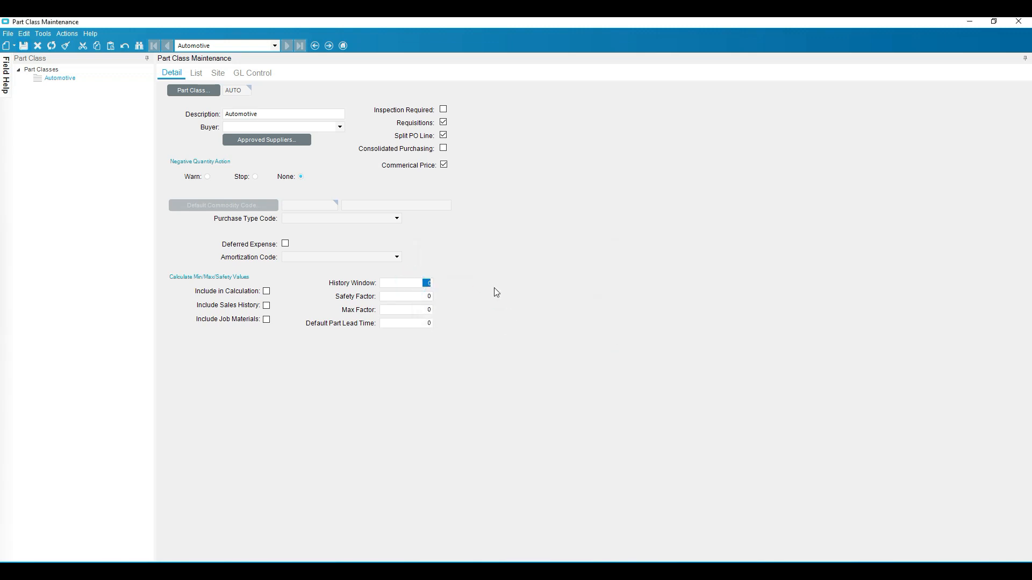
type("1")
left_click(23, 45)
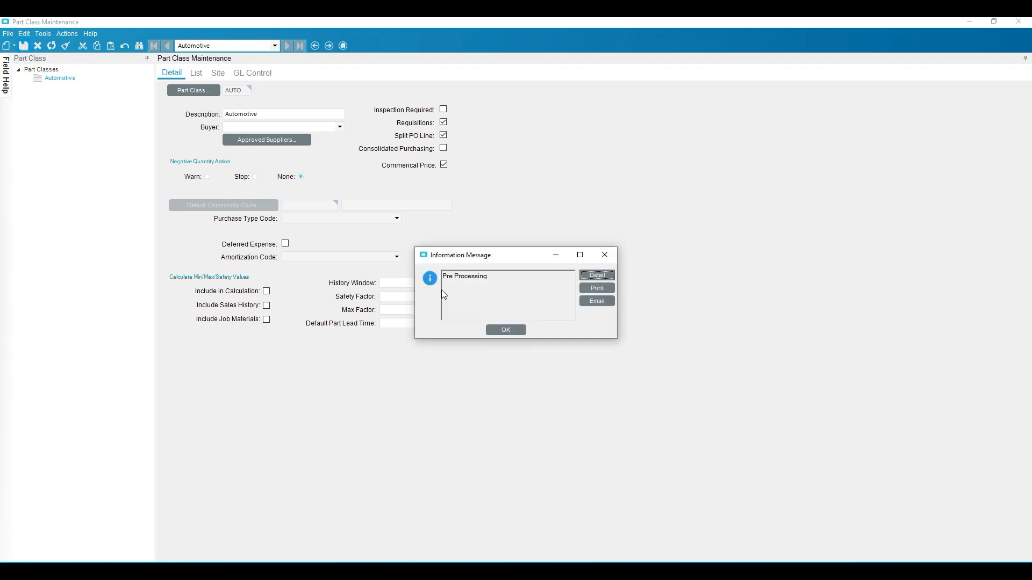
left_click(515, 329)
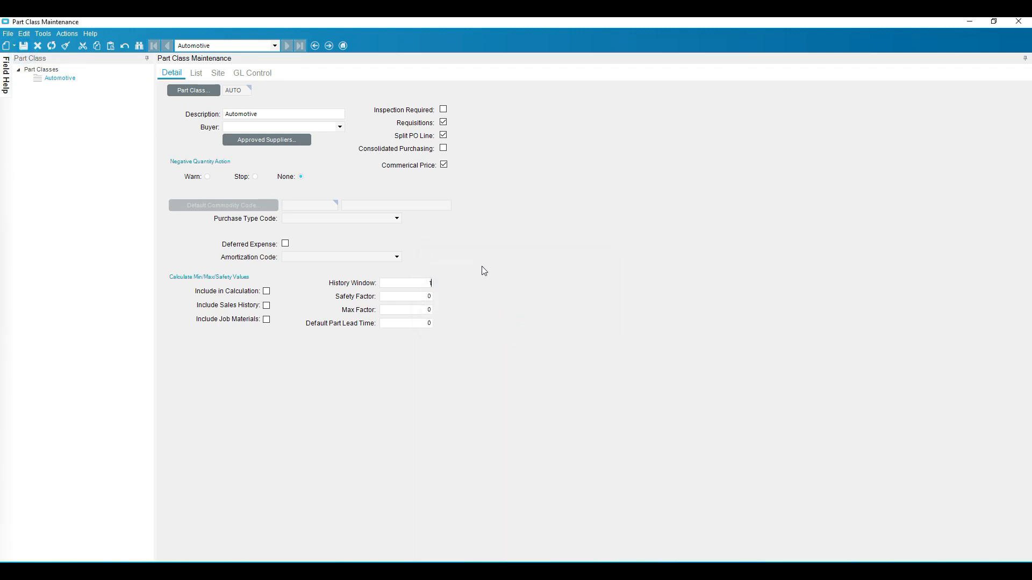